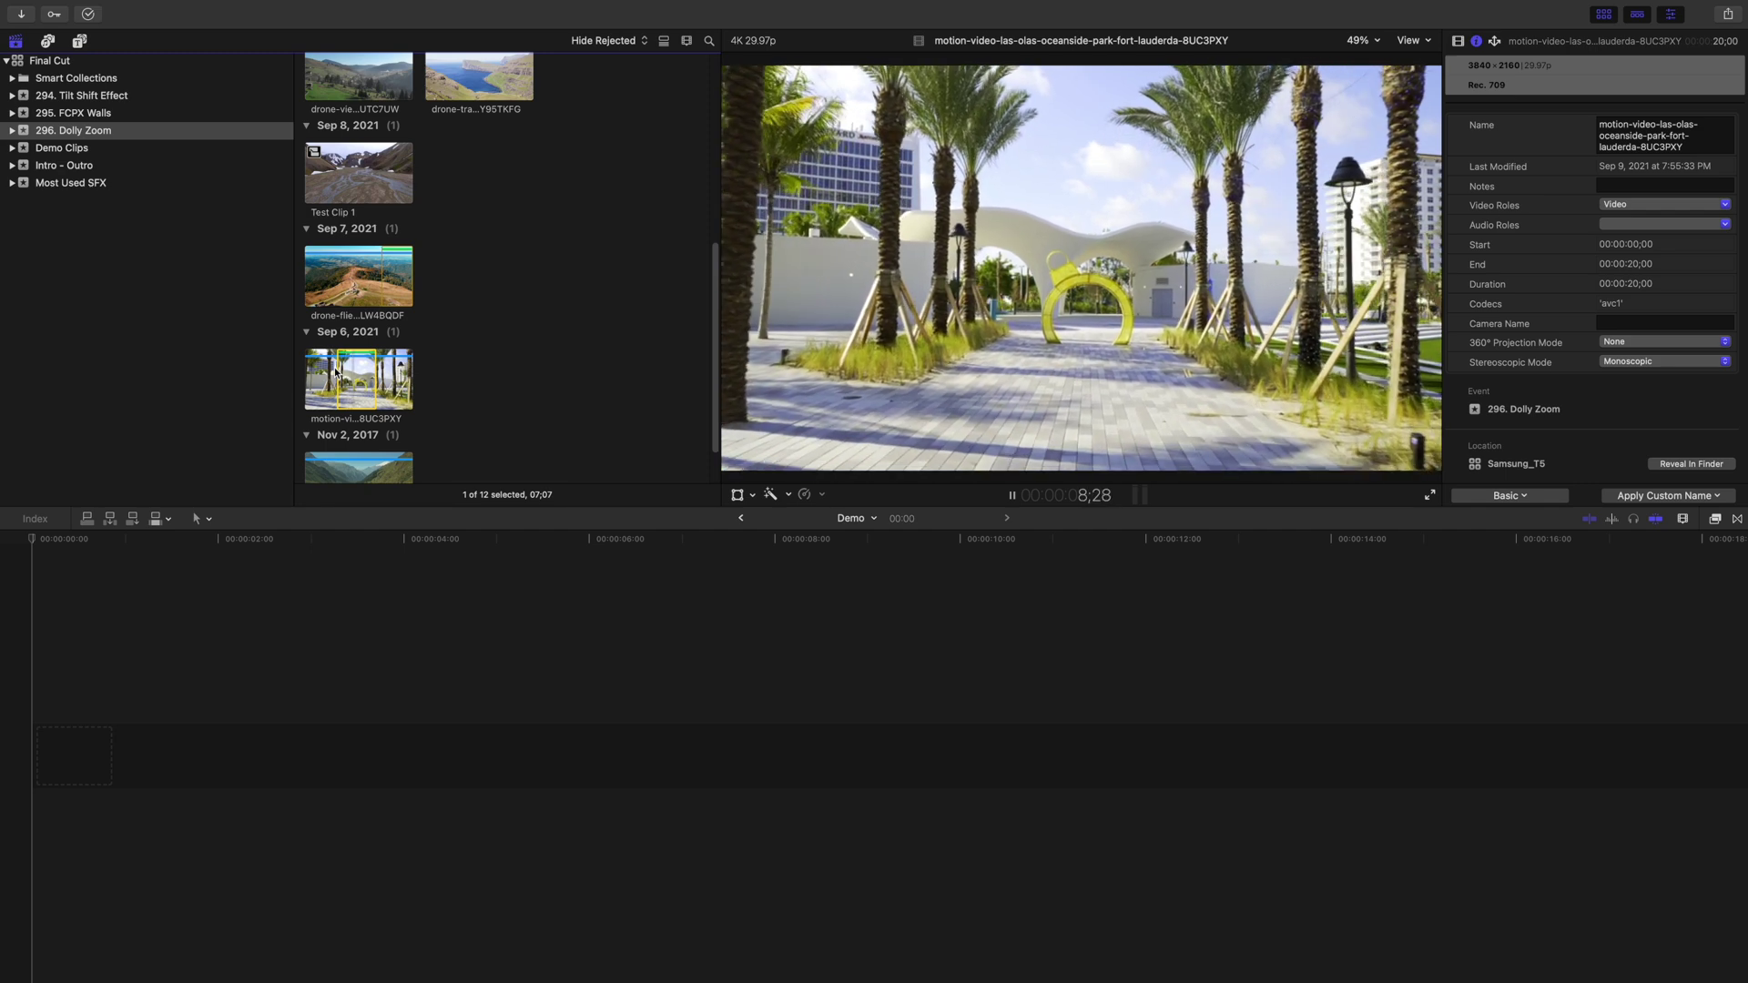
Append a 7-second range of the Las Olas plaza clip to the Demo timeline.
{"action": "key", "text": "space"}
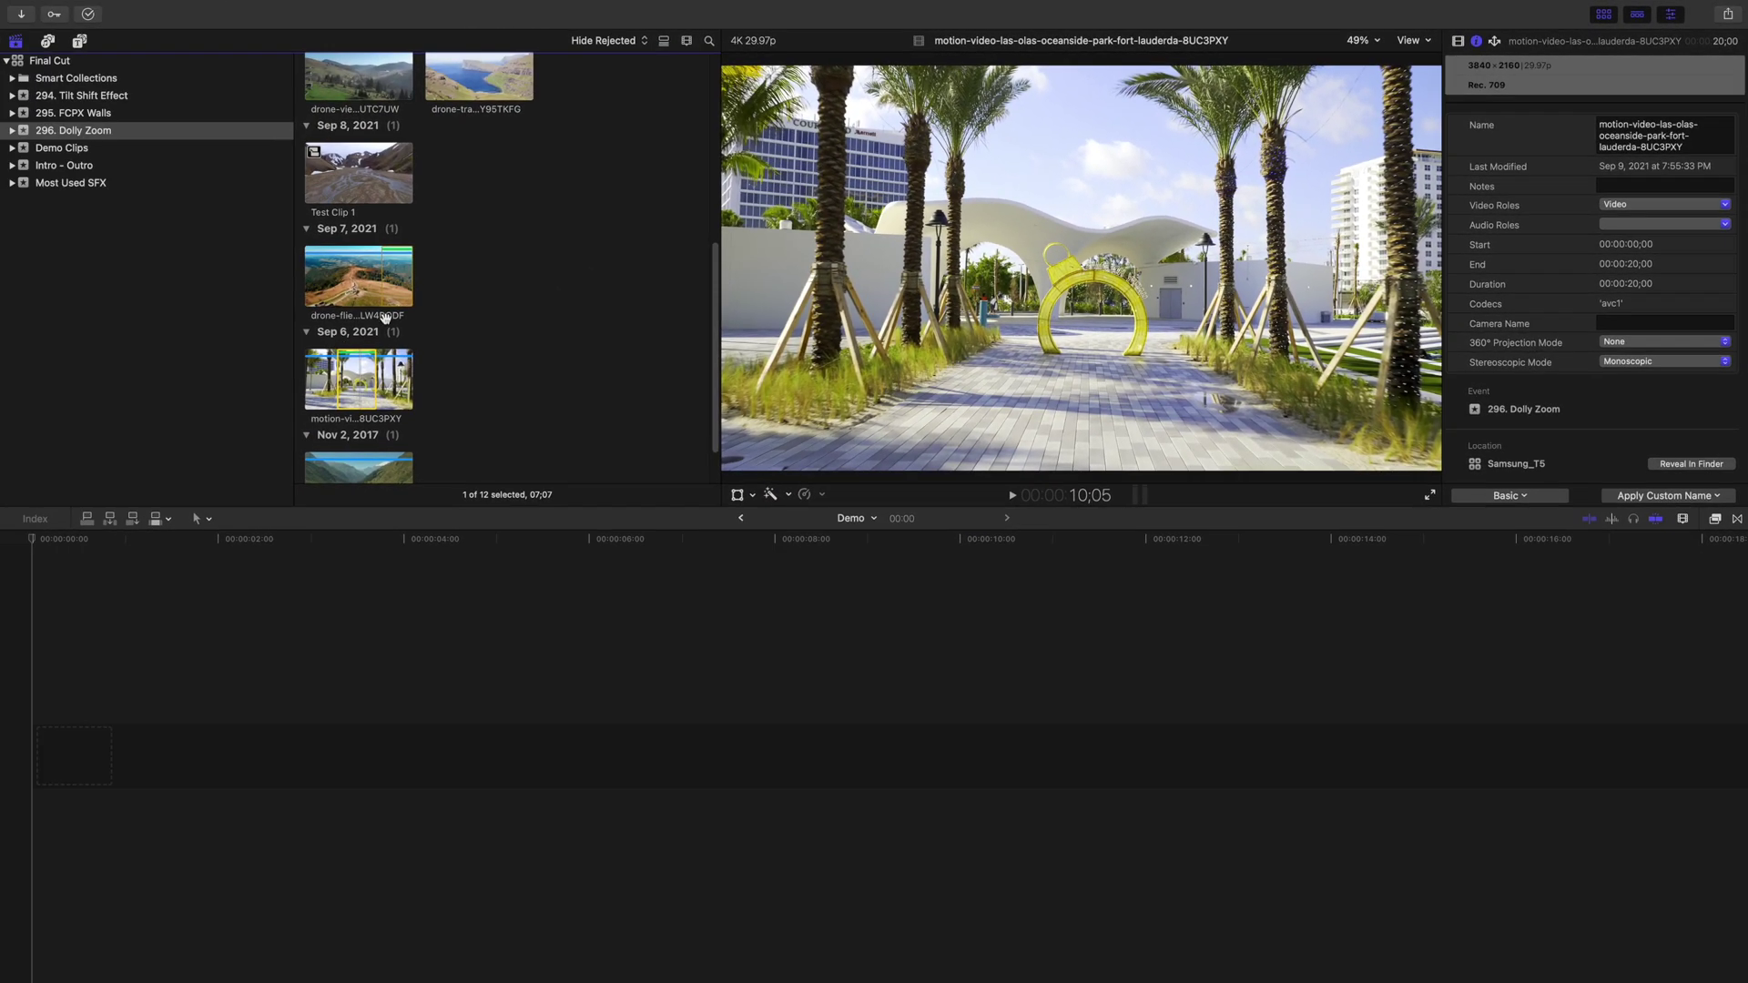
{"action": "left_click", "coordinate": [349, 361]}
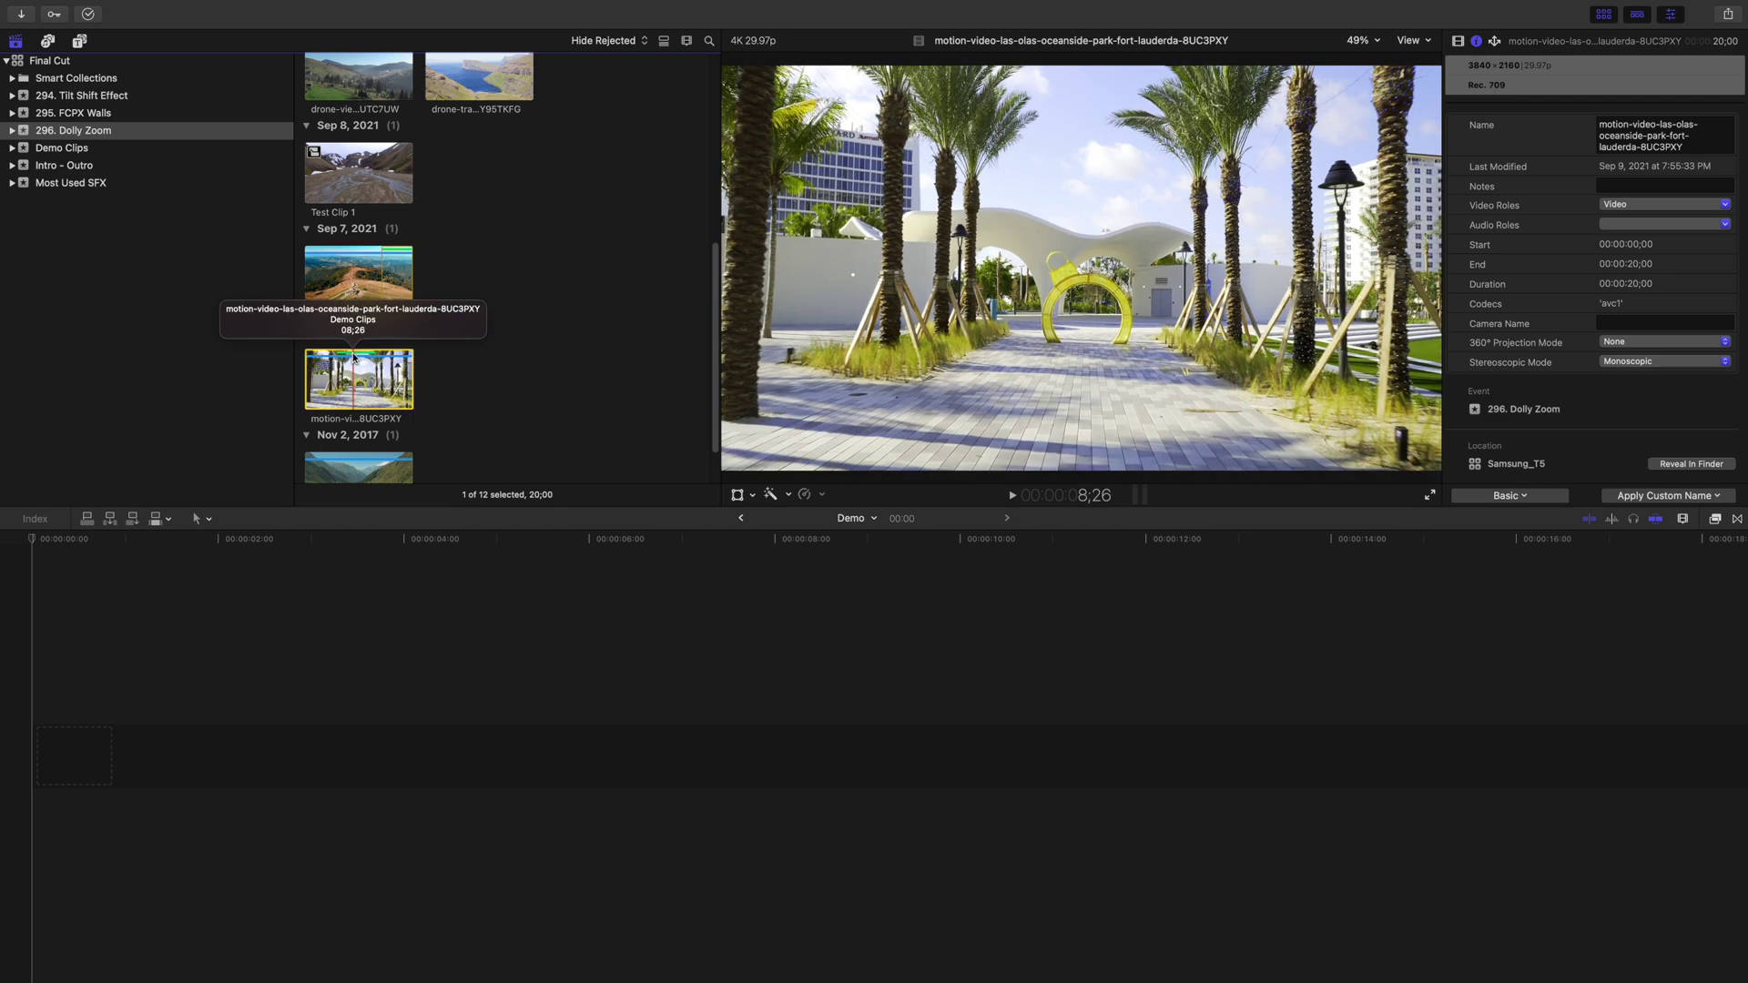
{"action": "left_click_drag", "start_coordinate": [338, 357], "coordinate": [376, 357]}
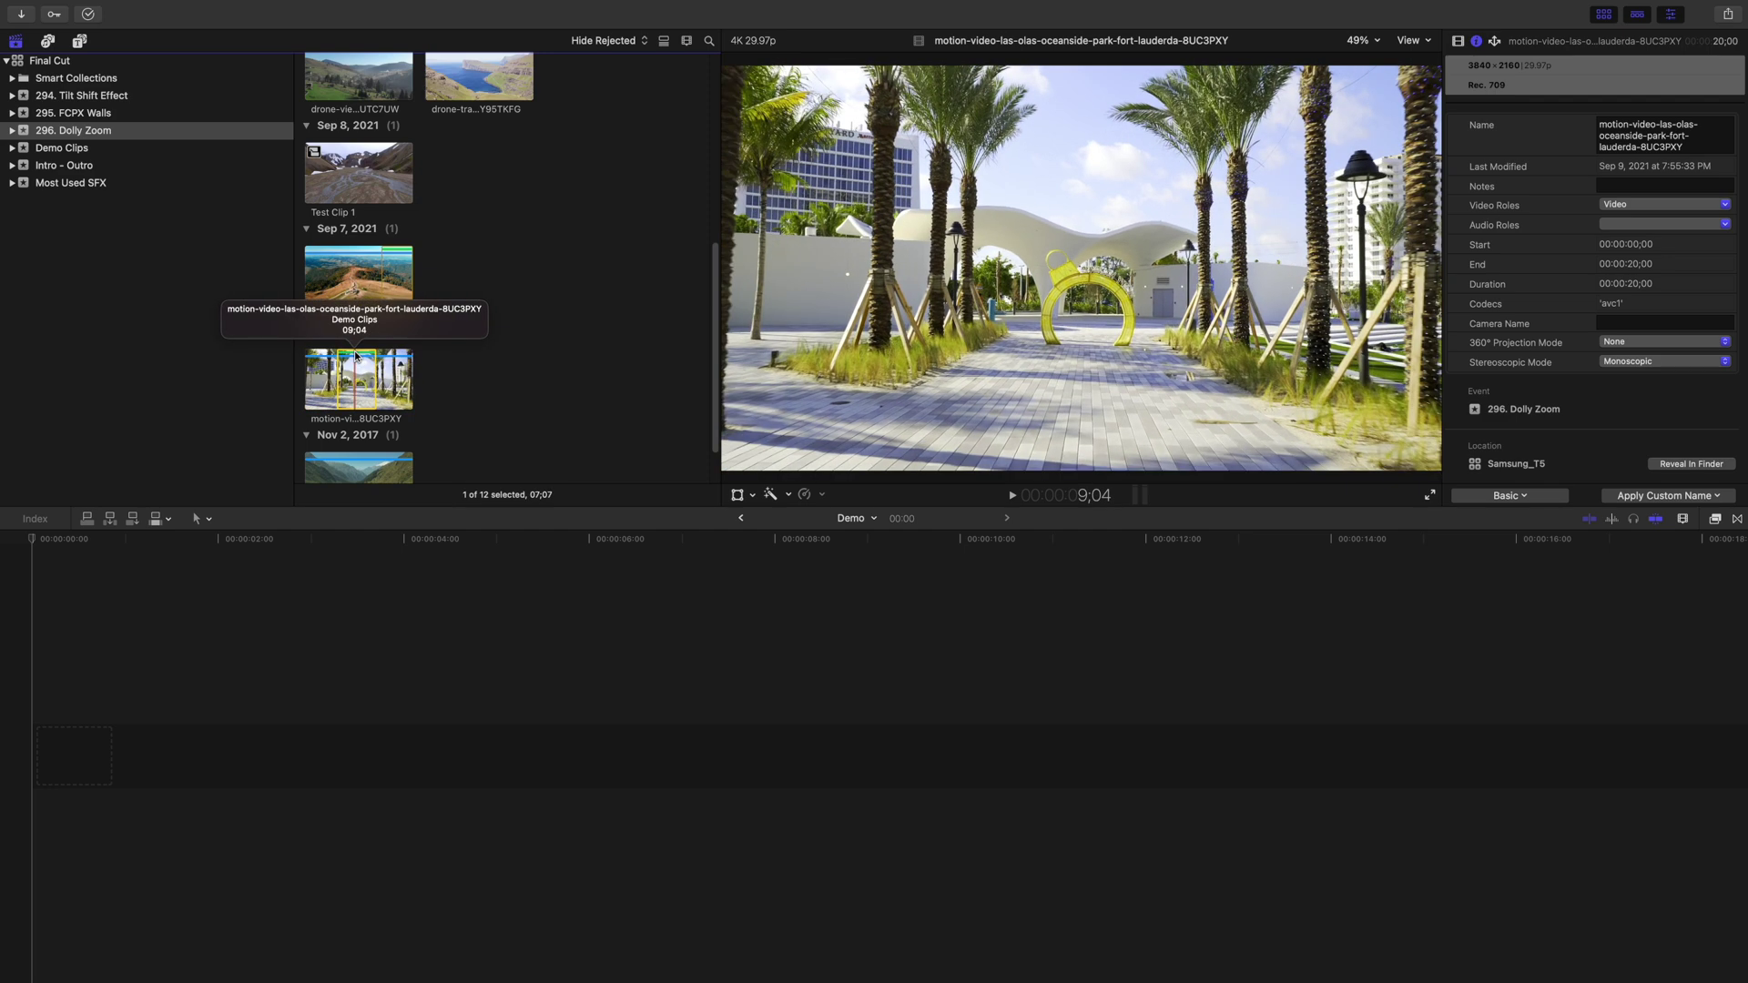
{"action": "key", "text": "e"}
{"action": "left_click", "coordinate": [628, 678]}
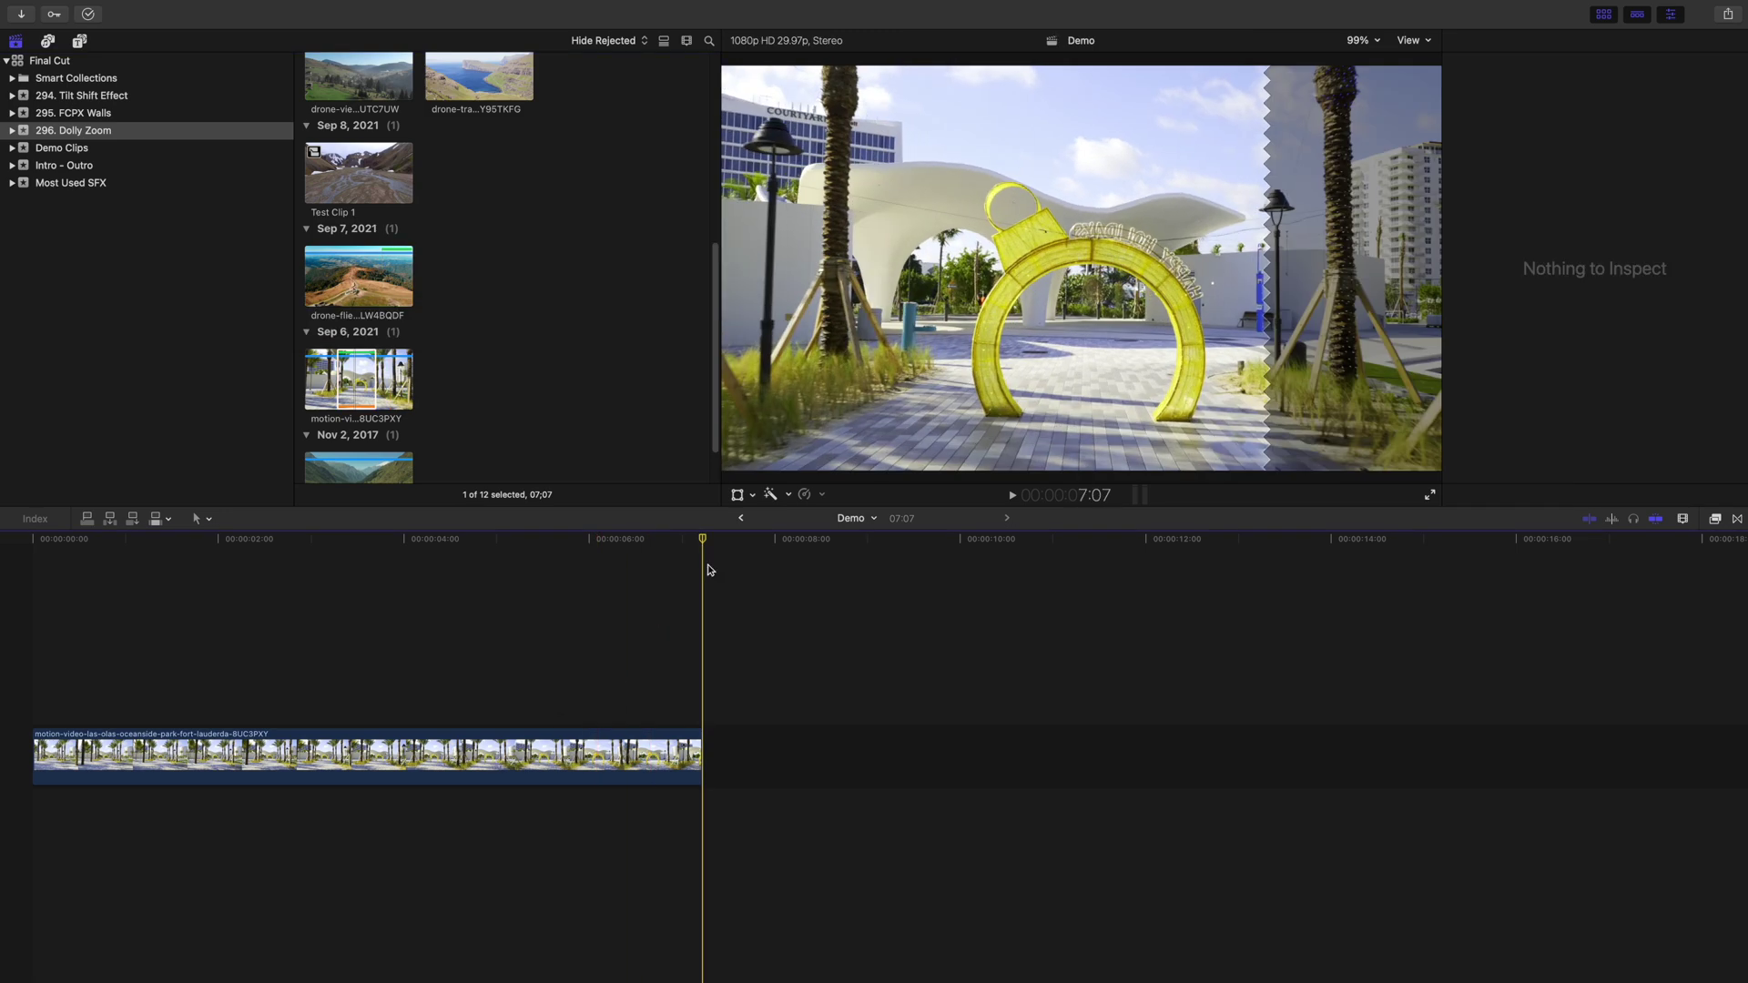
Select the plaza clip, show its Video inspector Transform, and park on its last frame.
{"action": "left_click_drag", "start_coordinate": [704, 545], "coordinate": [700, 581]}
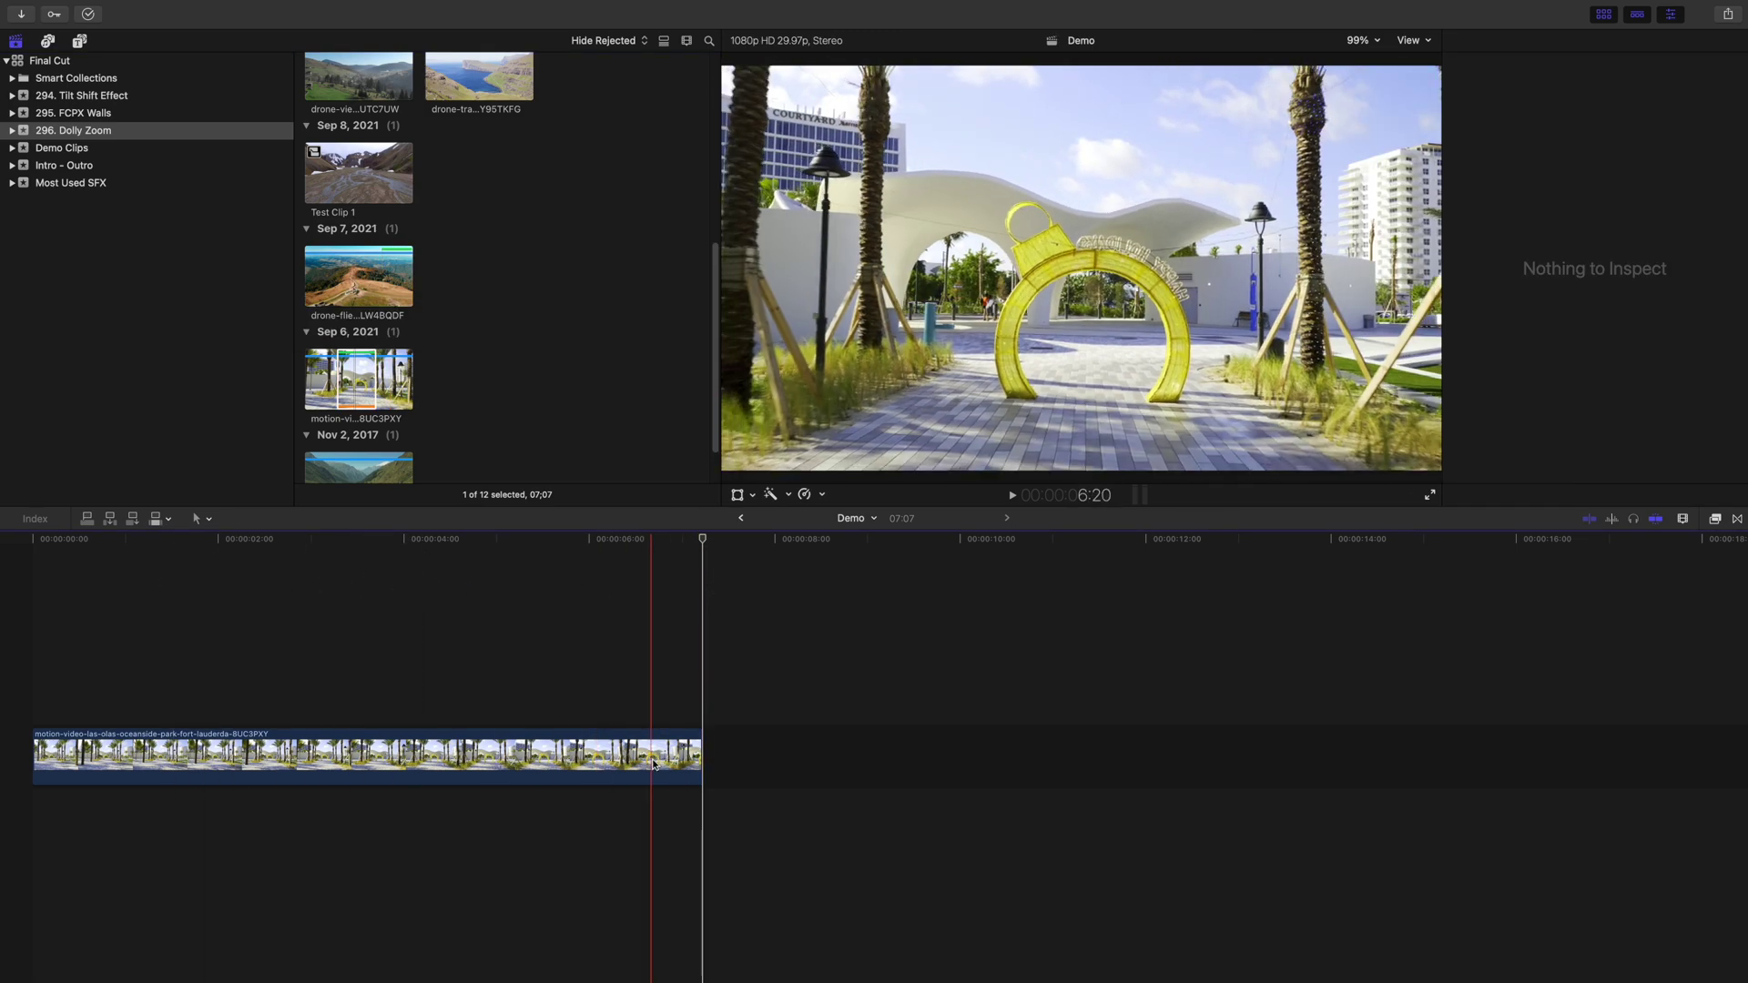
{"action": "left_click", "coordinate": [674, 756]}
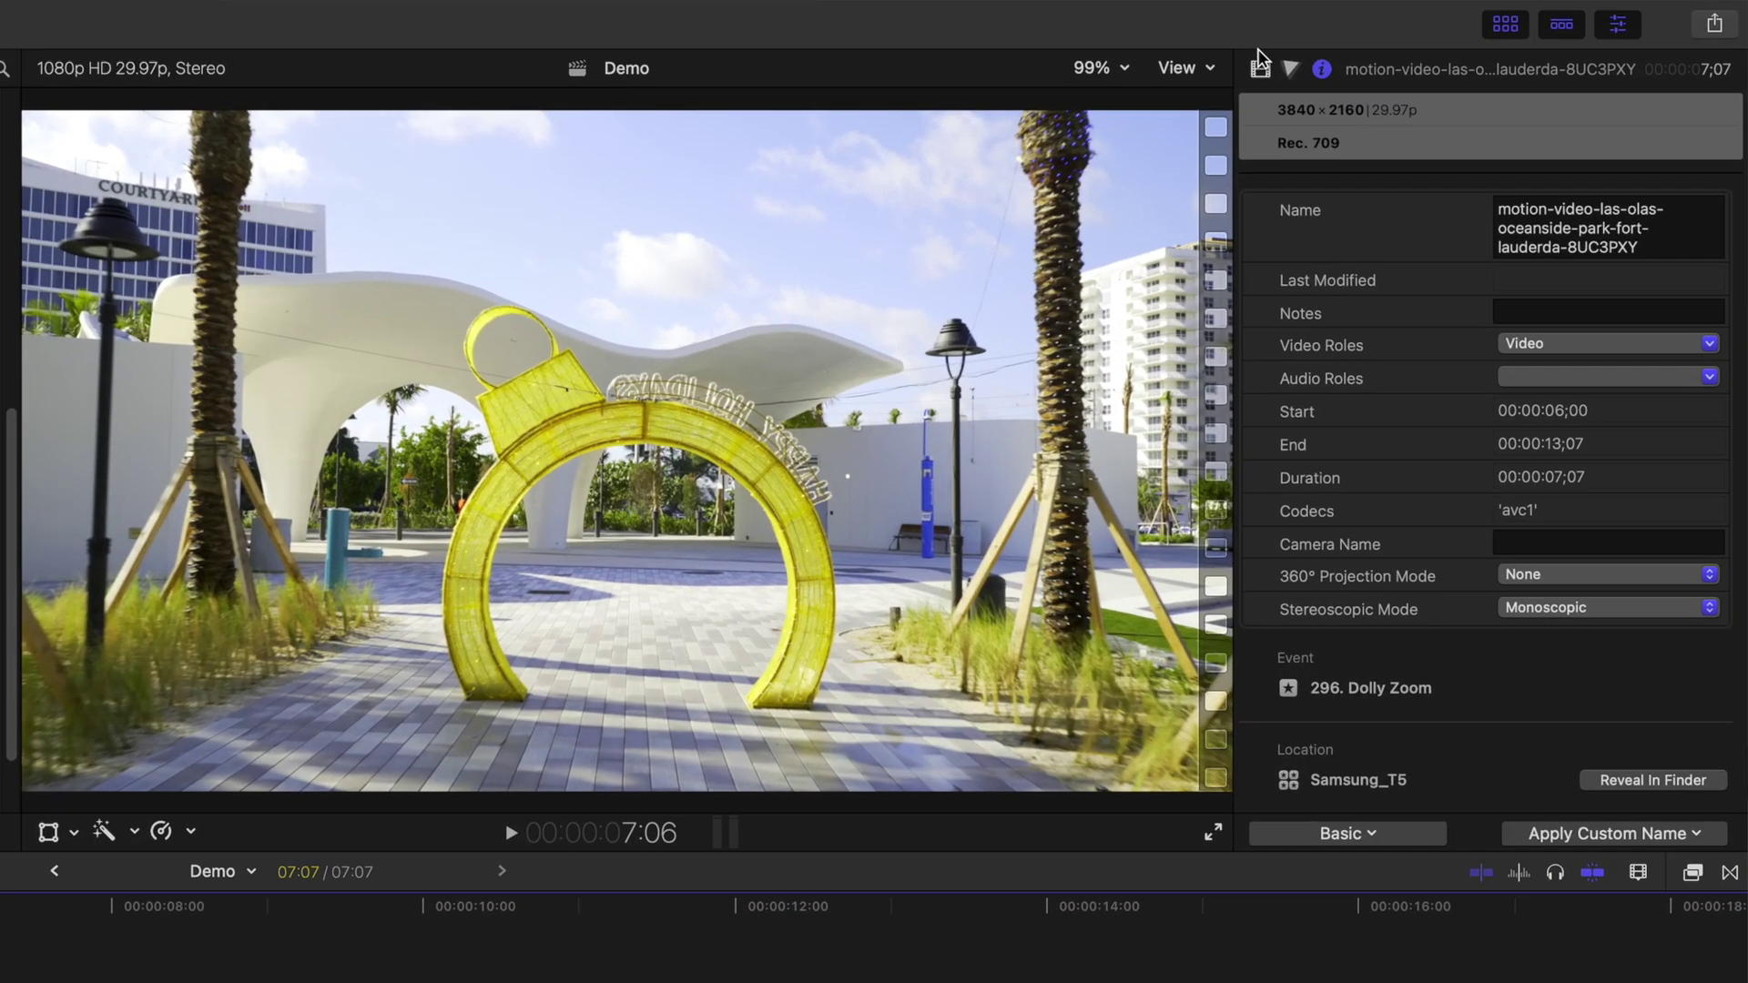
{"action": "left_click", "coordinate": [1371, 53]}
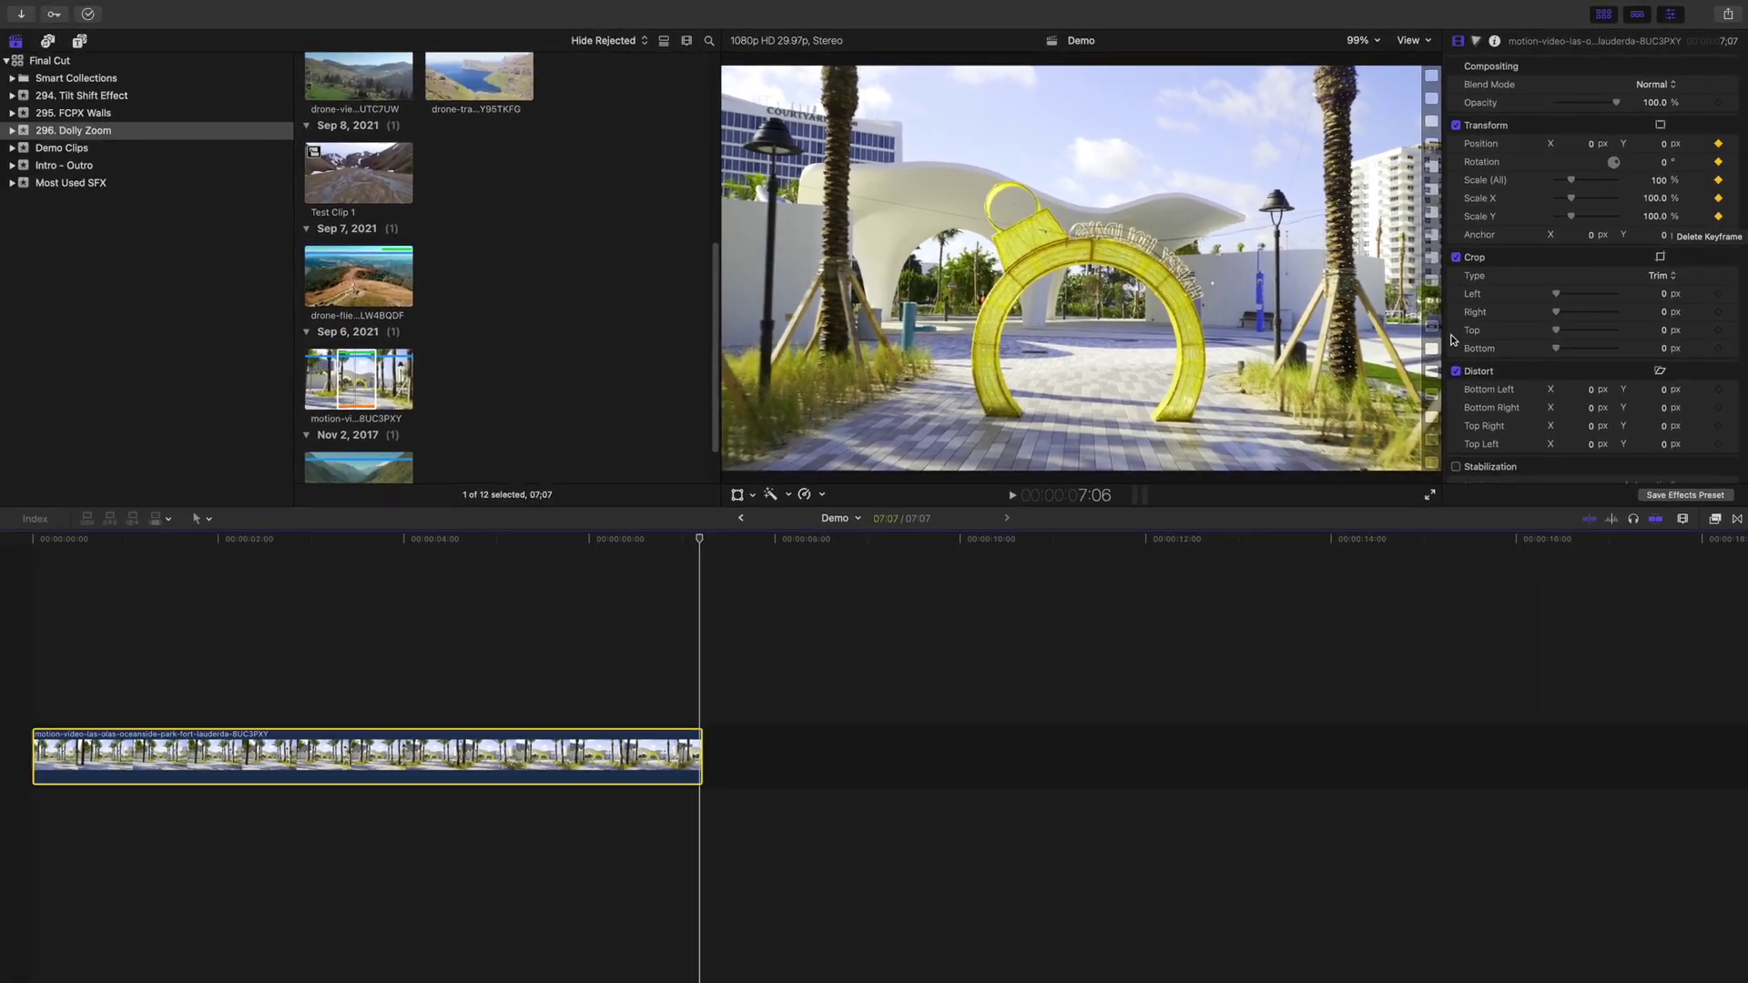
{"action": "left_click_drag", "start_coordinate": [698, 538], "coordinate": [699, 599]}
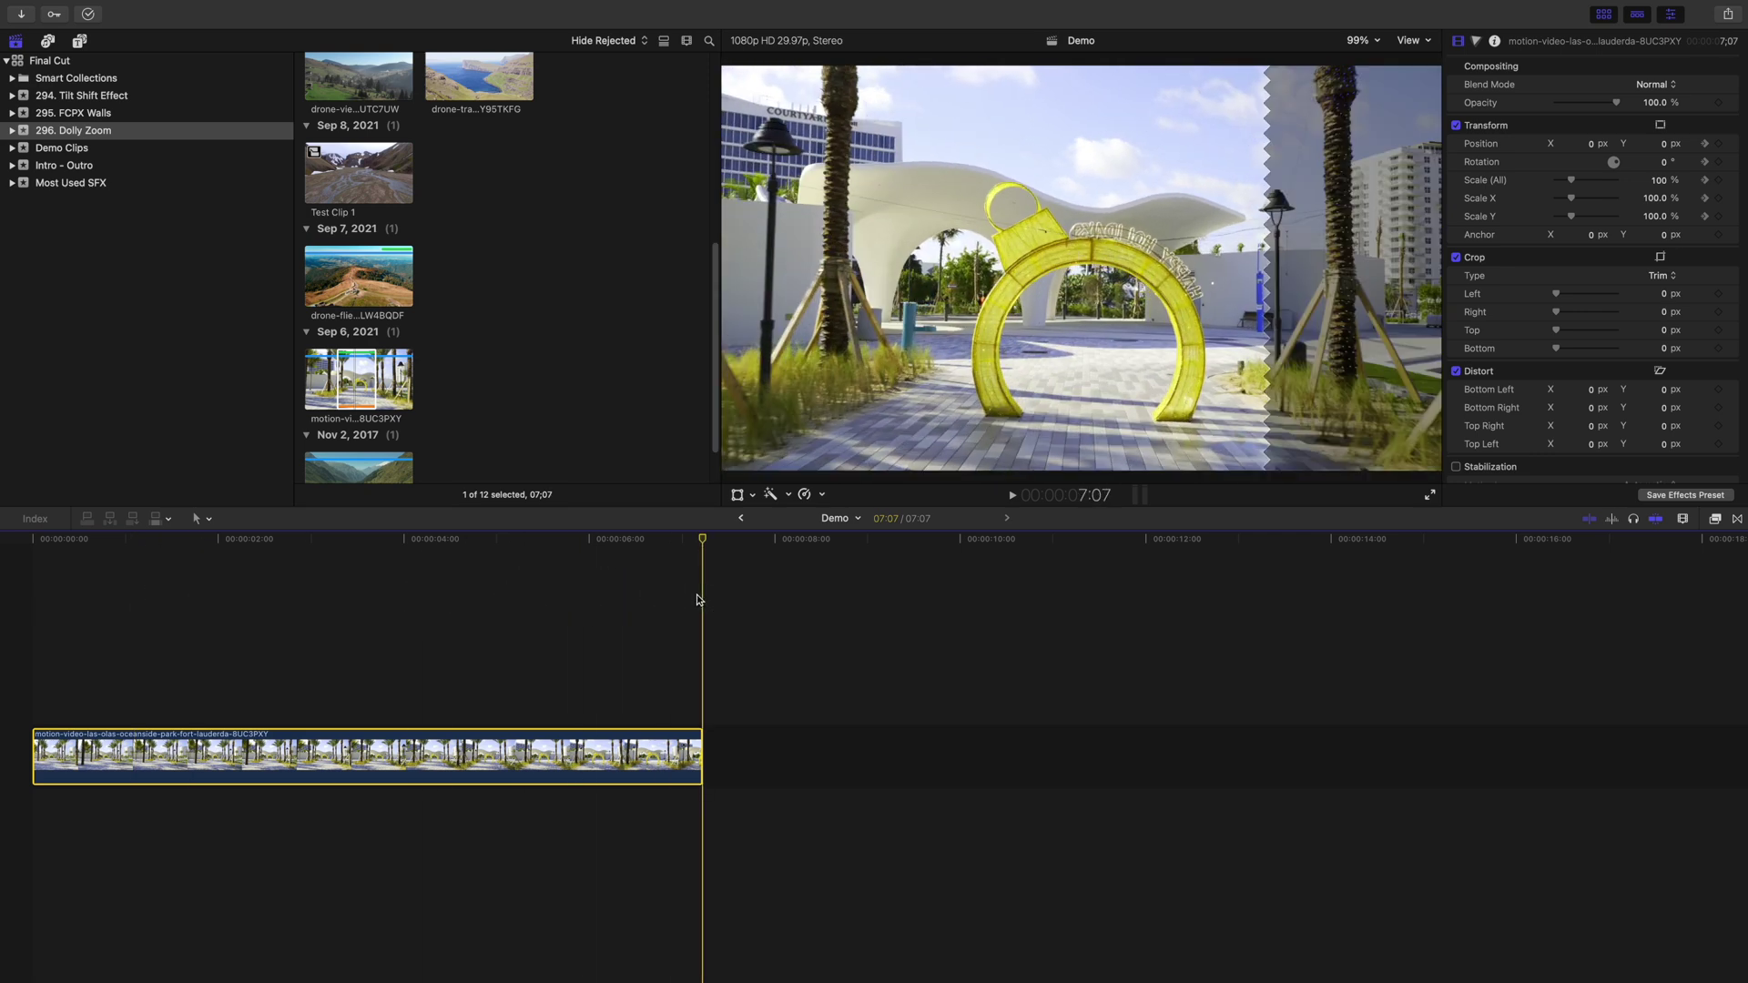
{"action": "key", "text": "Left"}
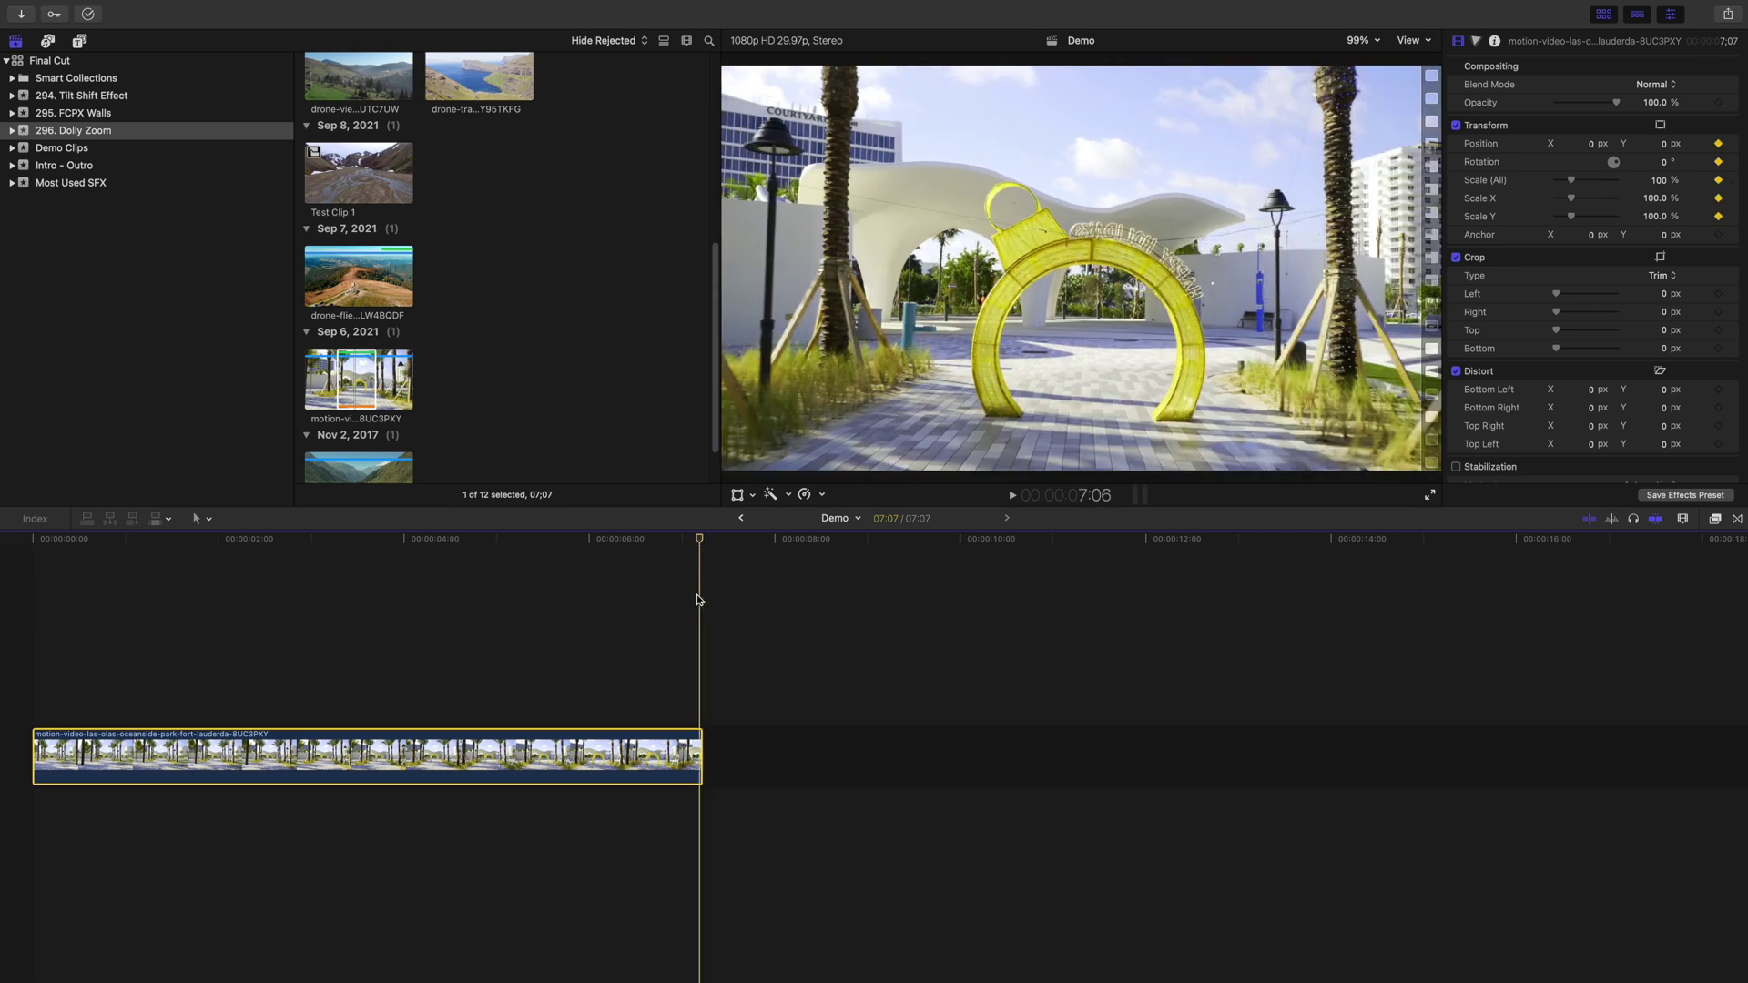
Connect a Better Shapes Circle above the plaza clip and turn off its fill for a green outline.
{"action": "left_click", "coordinate": [79, 41]}
{"action": "left_click", "coordinate": [351, 121]}
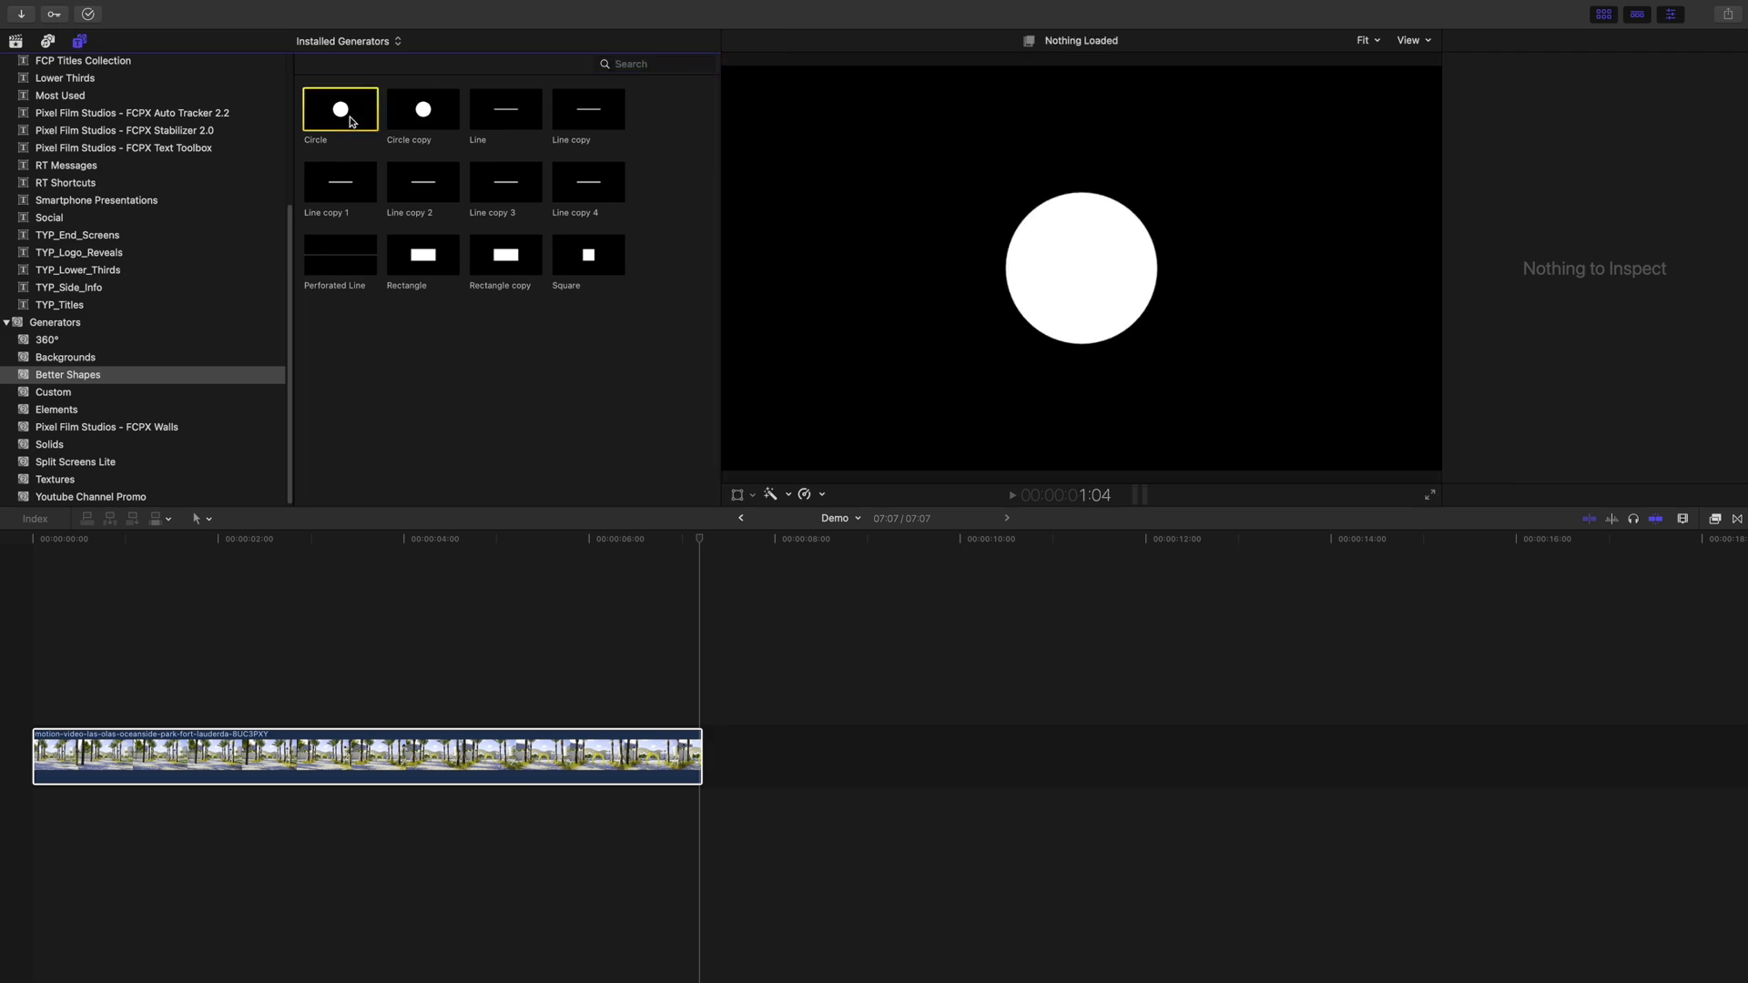
{"action": "left_click", "coordinate": [3, 675]}
{"action": "key", "text": "q"}
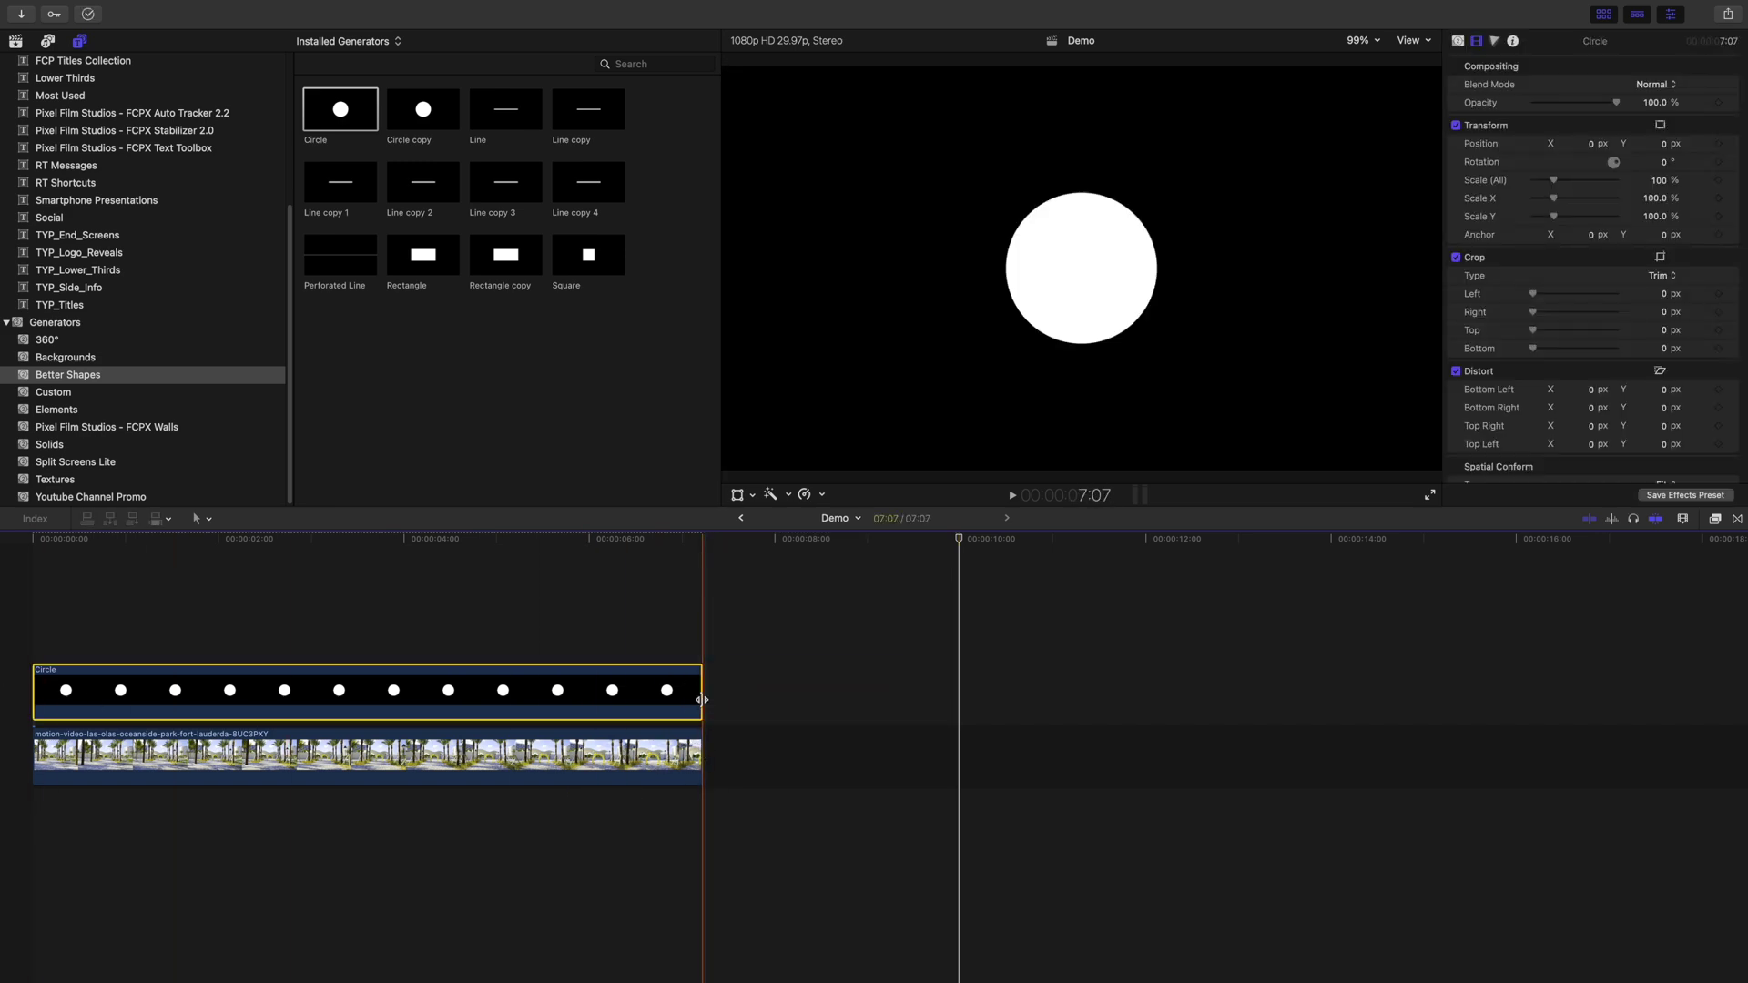
{"action": "left_click", "coordinate": [702, 699]}
{"action": "left_click", "coordinate": [1459, 41]}
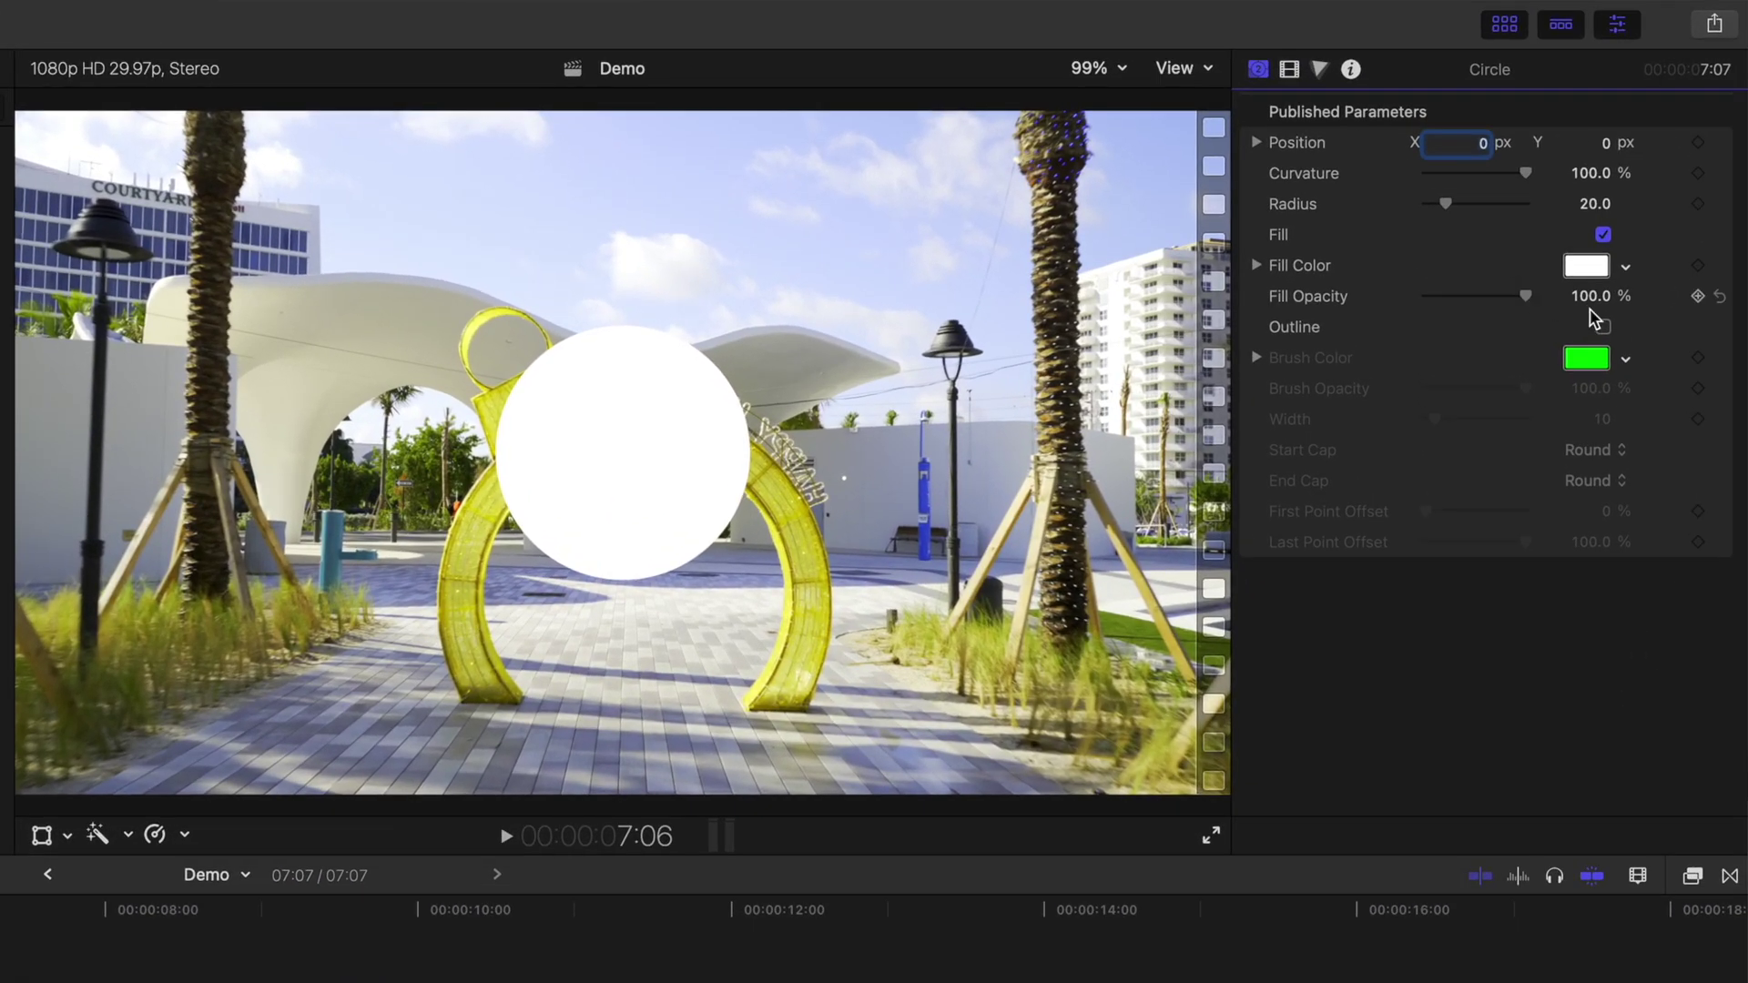
{"action": "left_click", "coordinate": [1664, 140]}
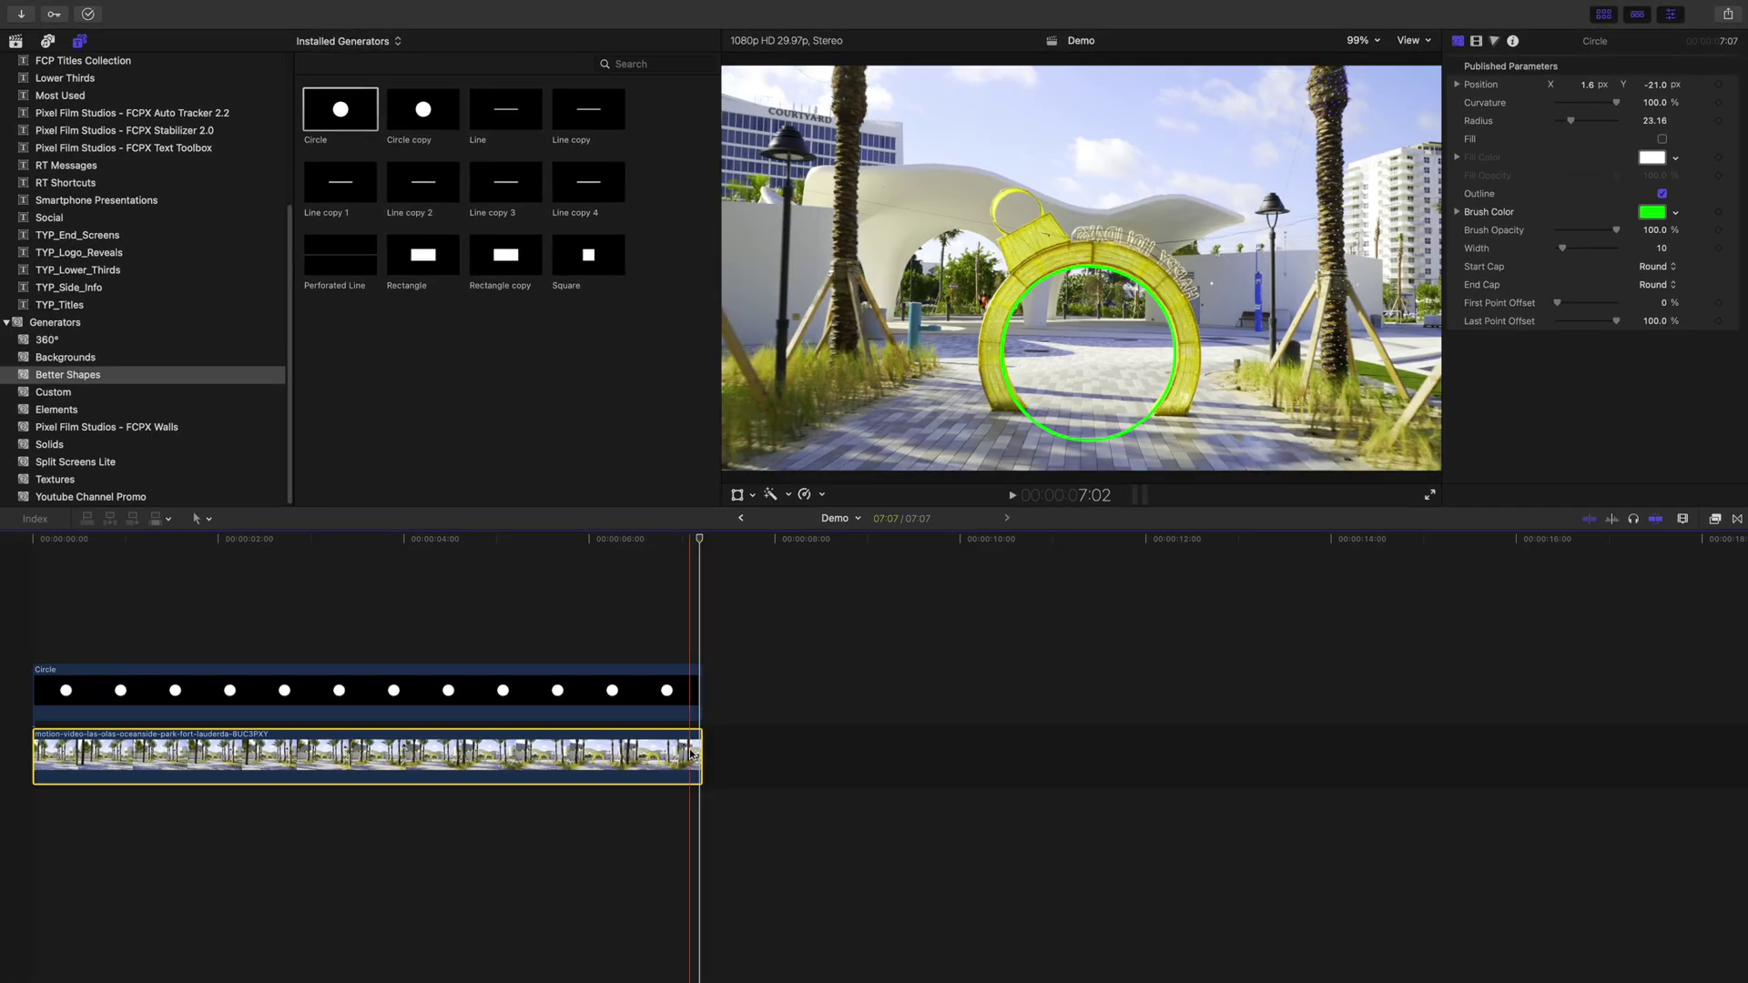
Keyframe the plaza clip's first frame at 355% scale, shifting Position Y to centre the arch in the circle.
{"action": "key", "text": "Home"}
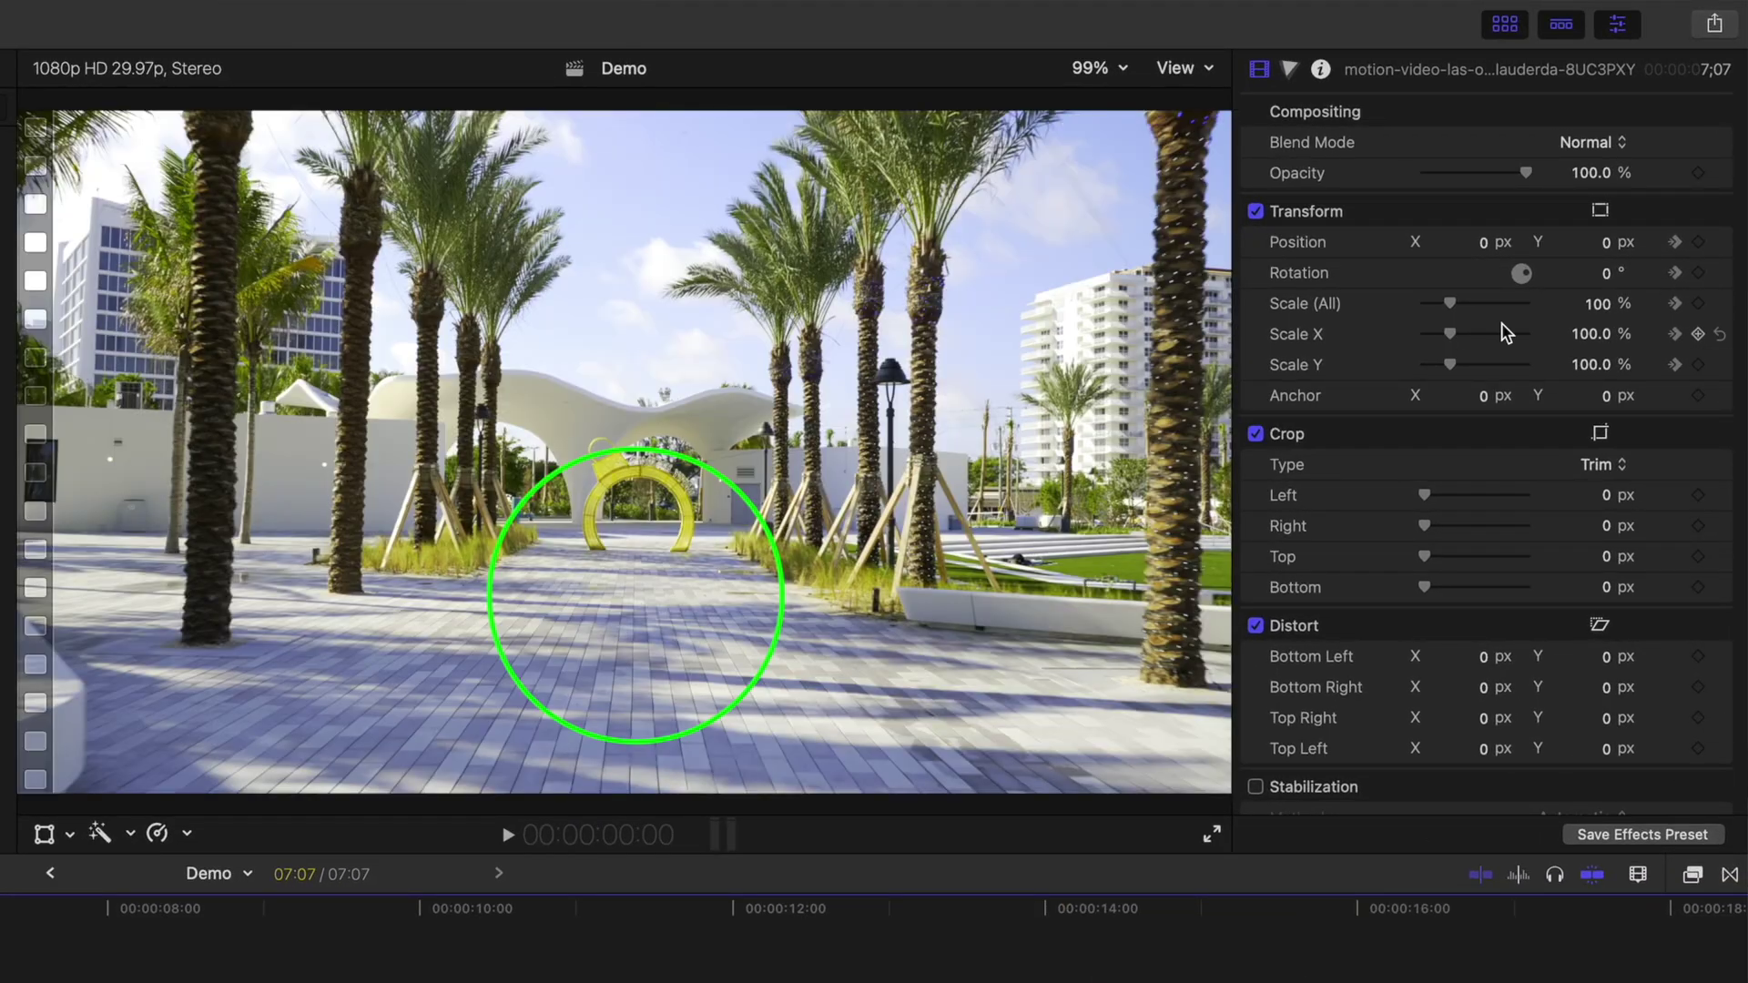
{"action": "left_click_drag", "start_coordinate": [1449, 303], "coordinate": [1502, 303]}
{"action": "left_click_drag", "start_coordinate": [1471, 242], "coordinate": [1456, 242]}
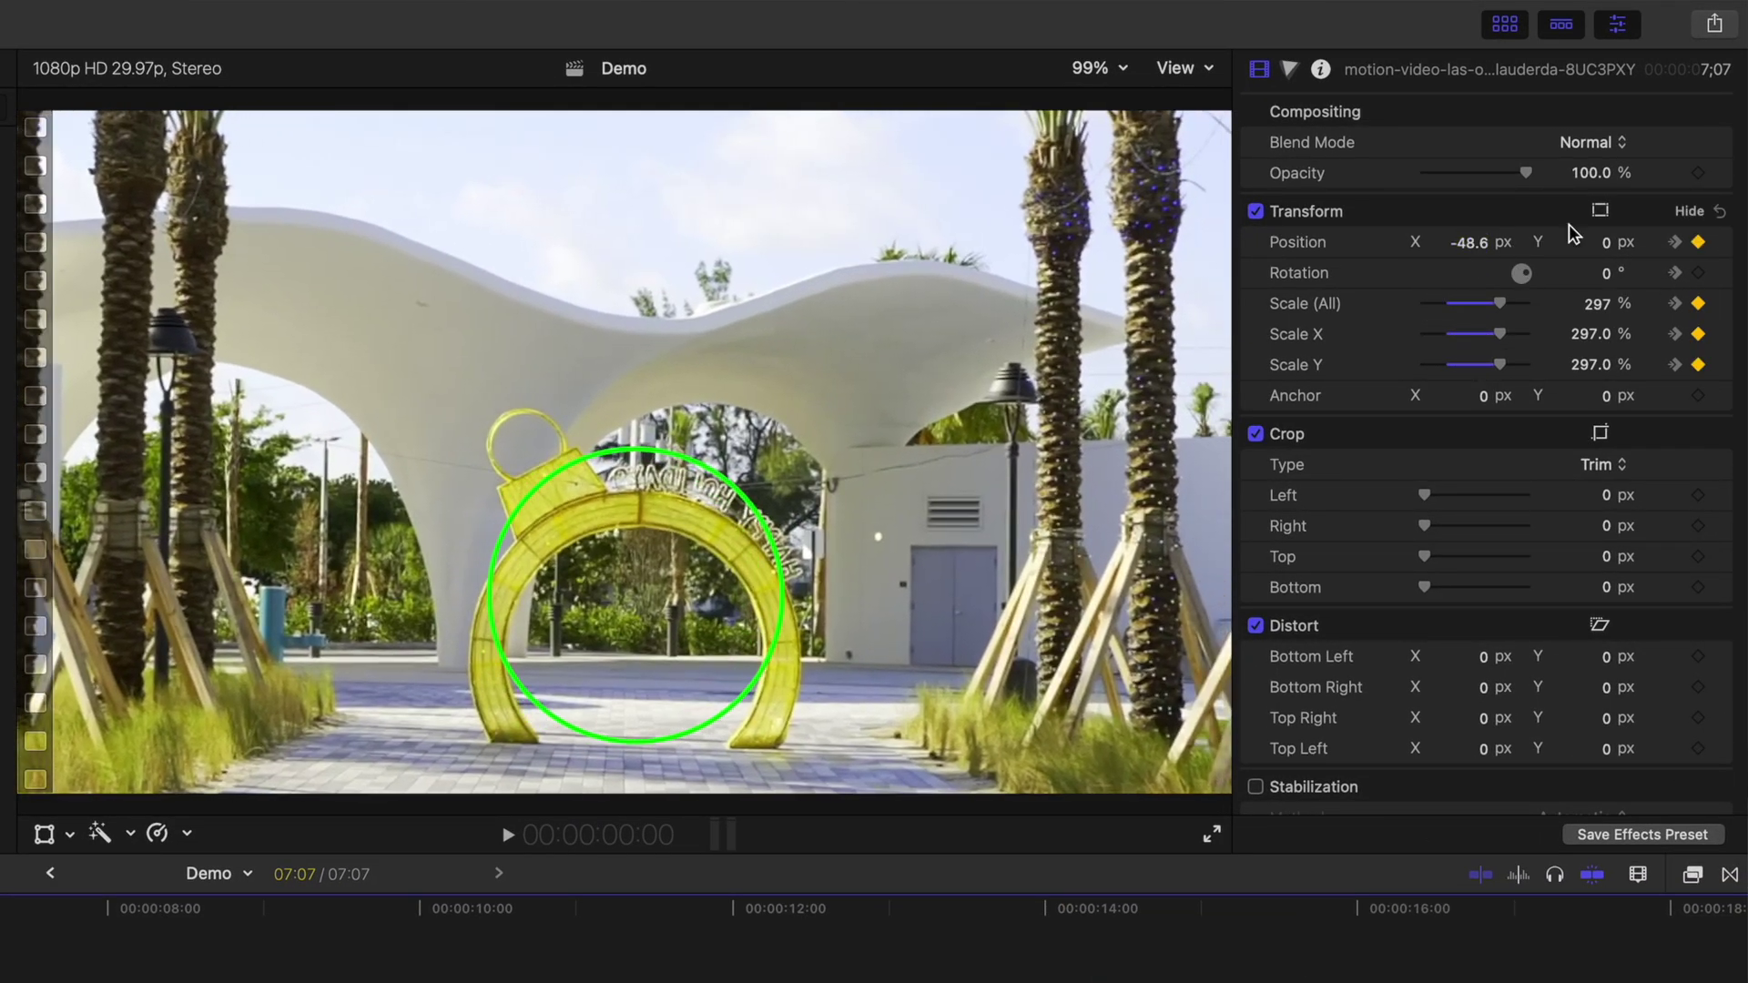
{"action": "left_click_drag", "start_coordinate": [1588, 242], "coordinate": [1597, 238]}
{"action": "left_click_drag", "start_coordinate": [1598, 303], "coordinate": [1607, 303]}
{"action": "left_click_drag", "start_coordinate": [1470, 242], "coordinate": [1461, 242]}
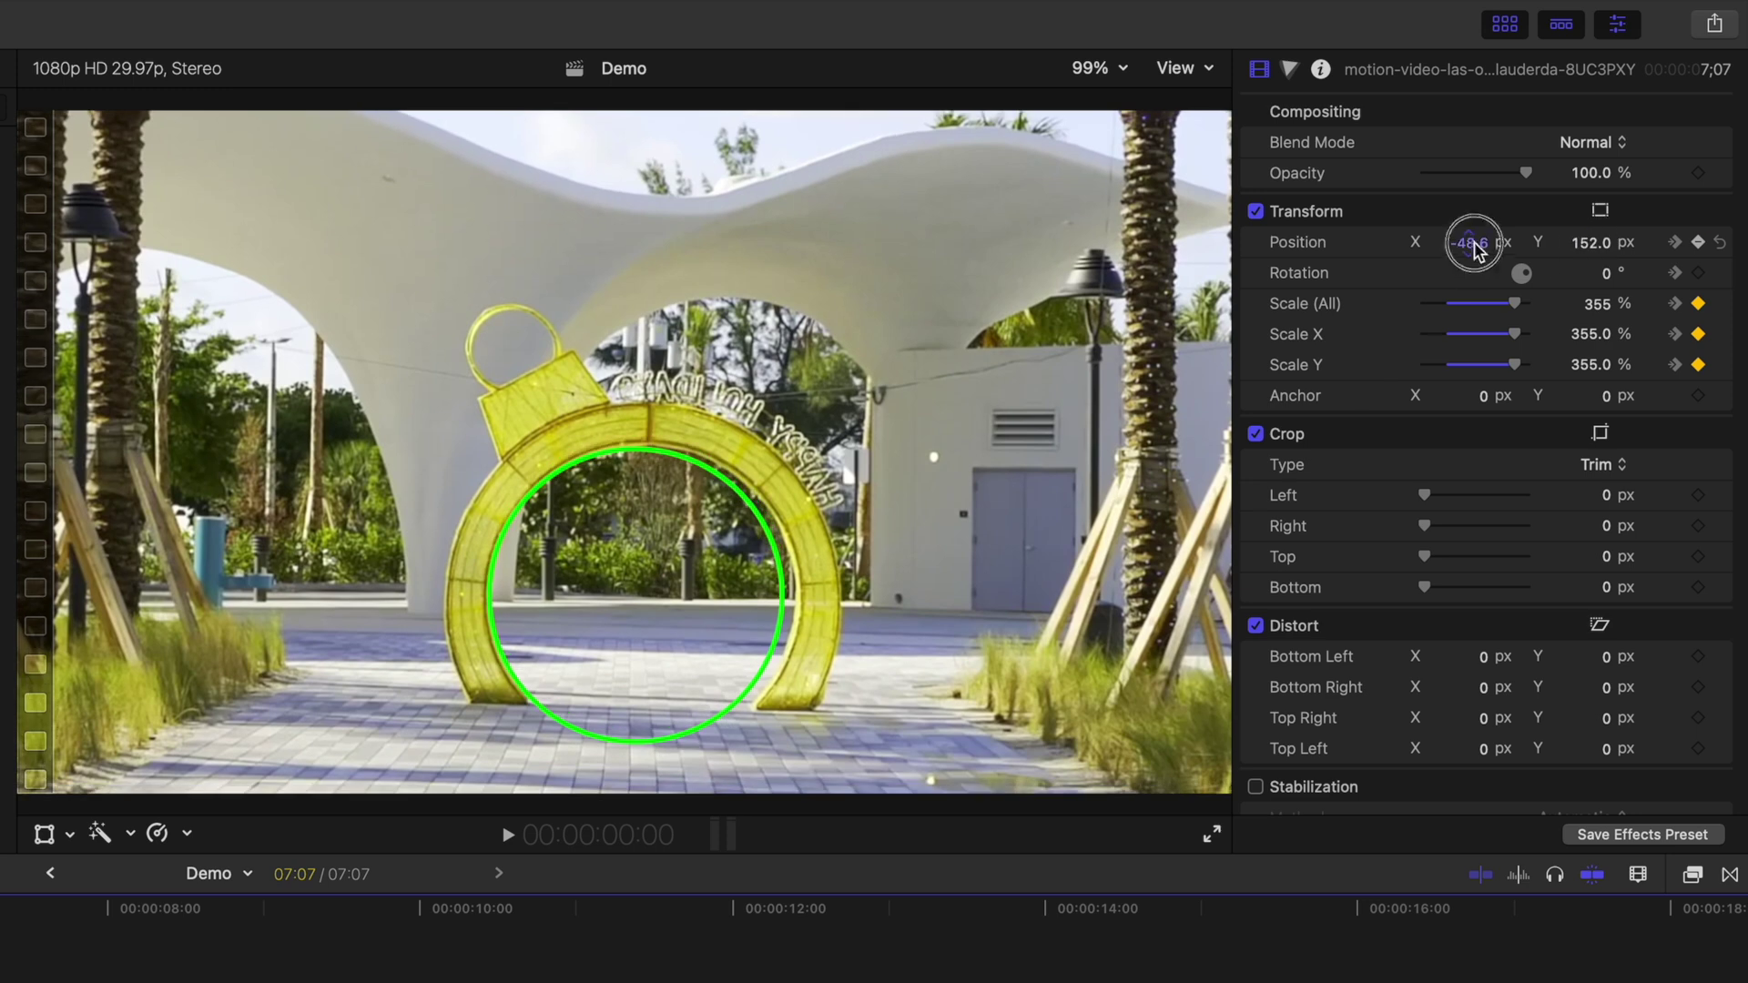
{"action": "left_click", "coordinate": [44, 834]}
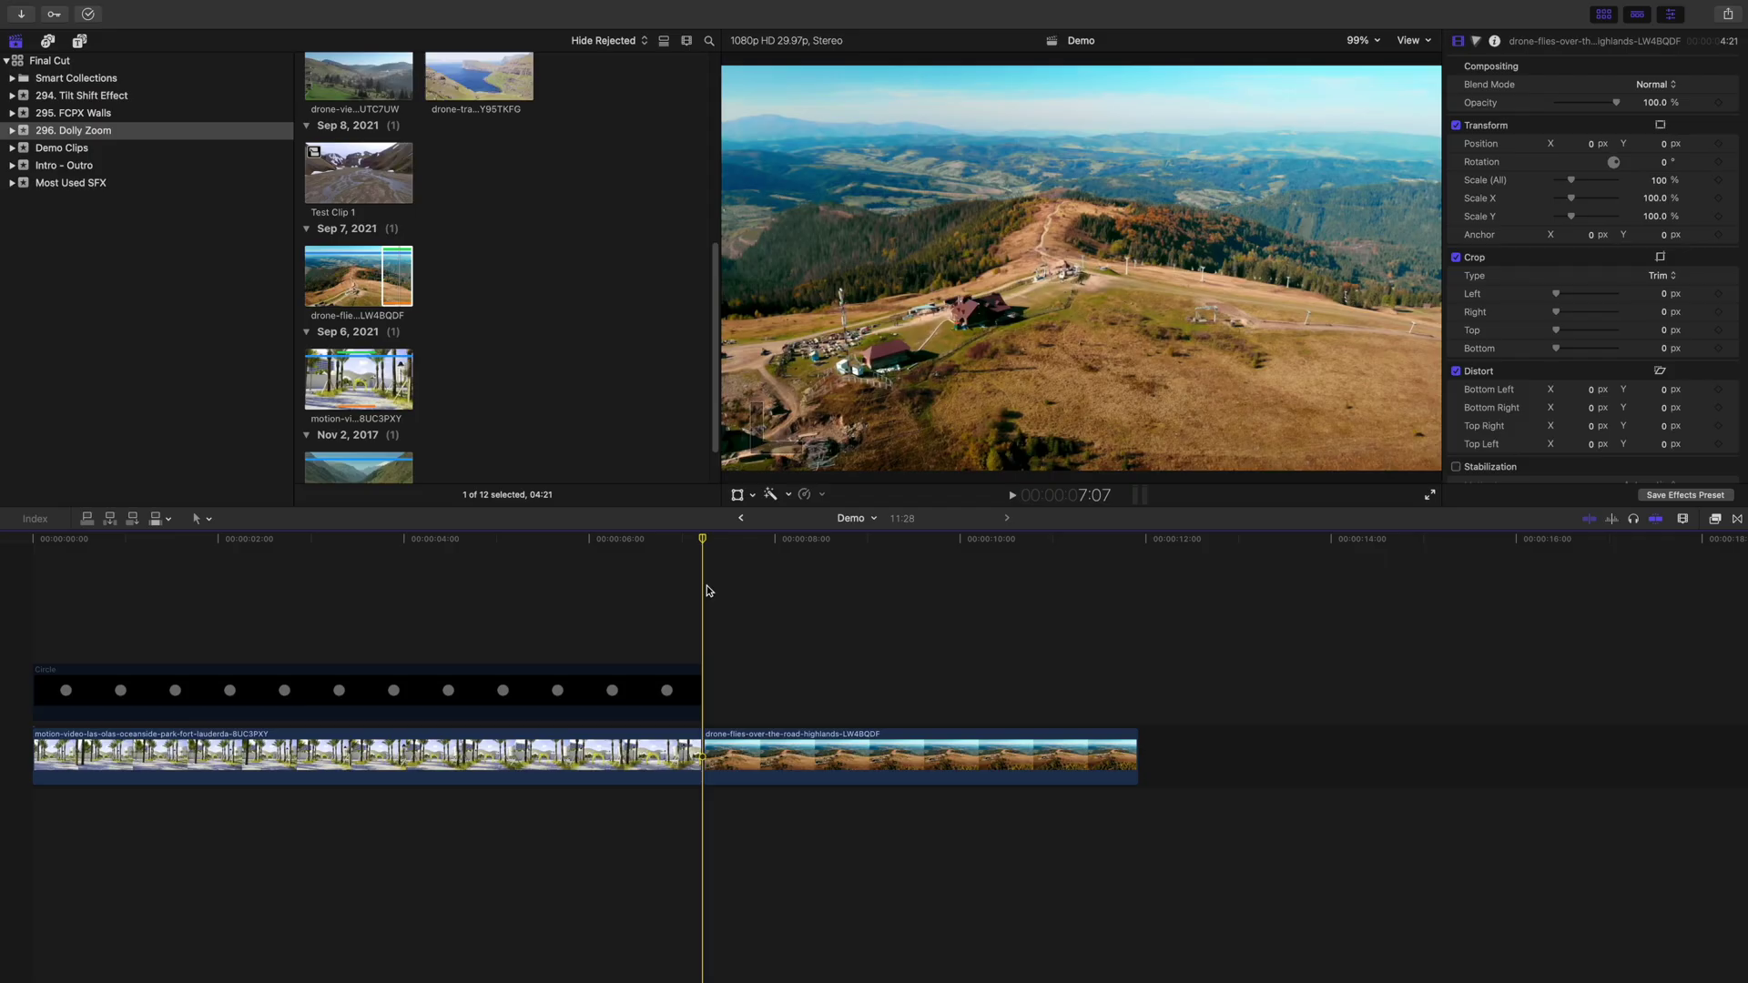
Give the drone clip a Ken Burns crop whose End frame is shrunk and placed over the hilltop.
{"action": "key", "text": "space"}
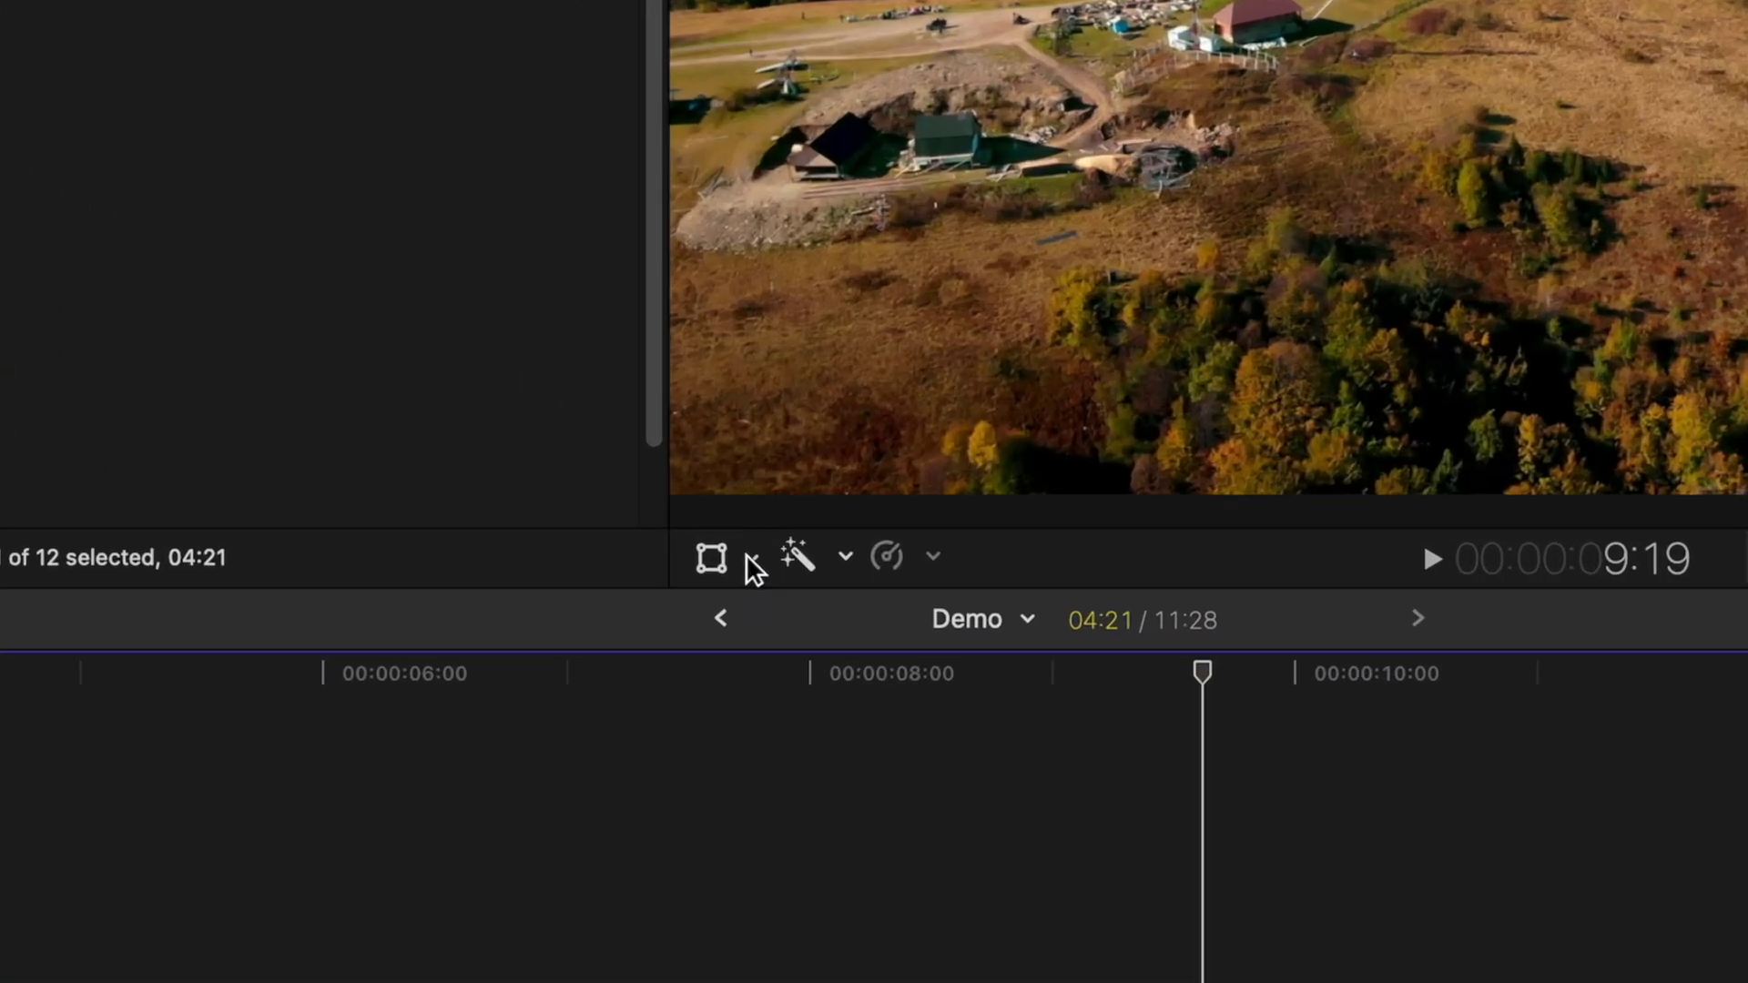
{"action": "left_click", "coordinate": [752, 565]}
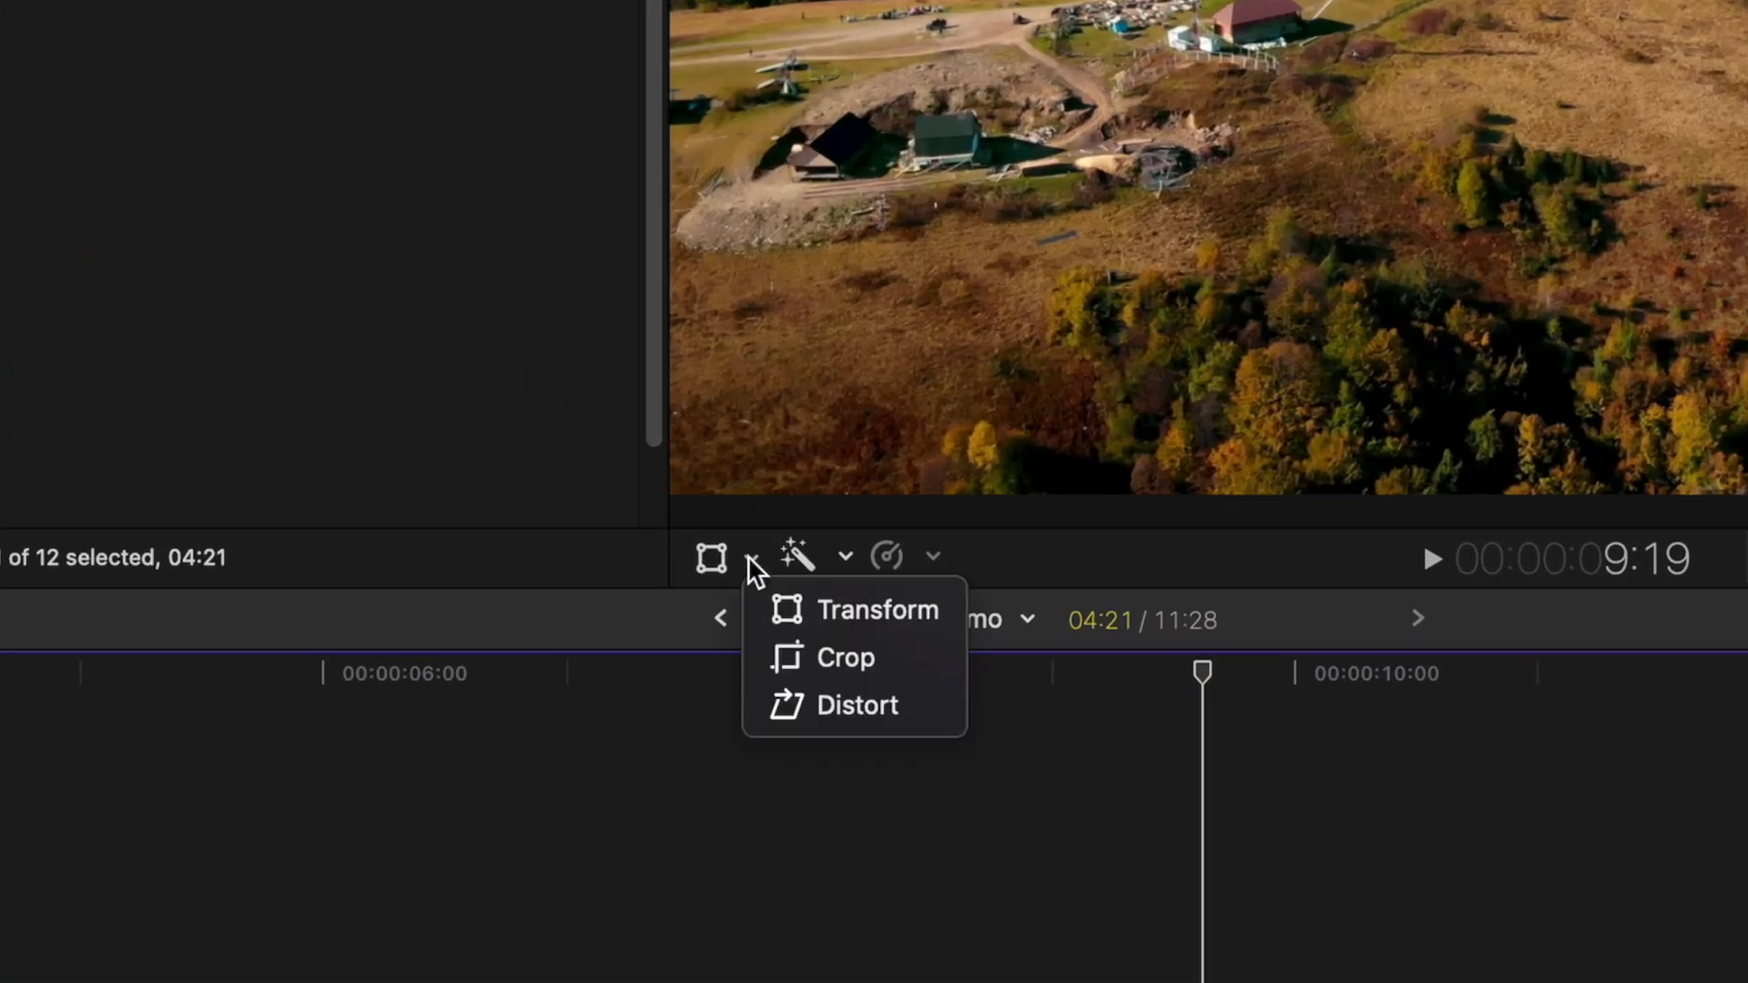
{"action": "left_click", "coordinate": [810, 658]}
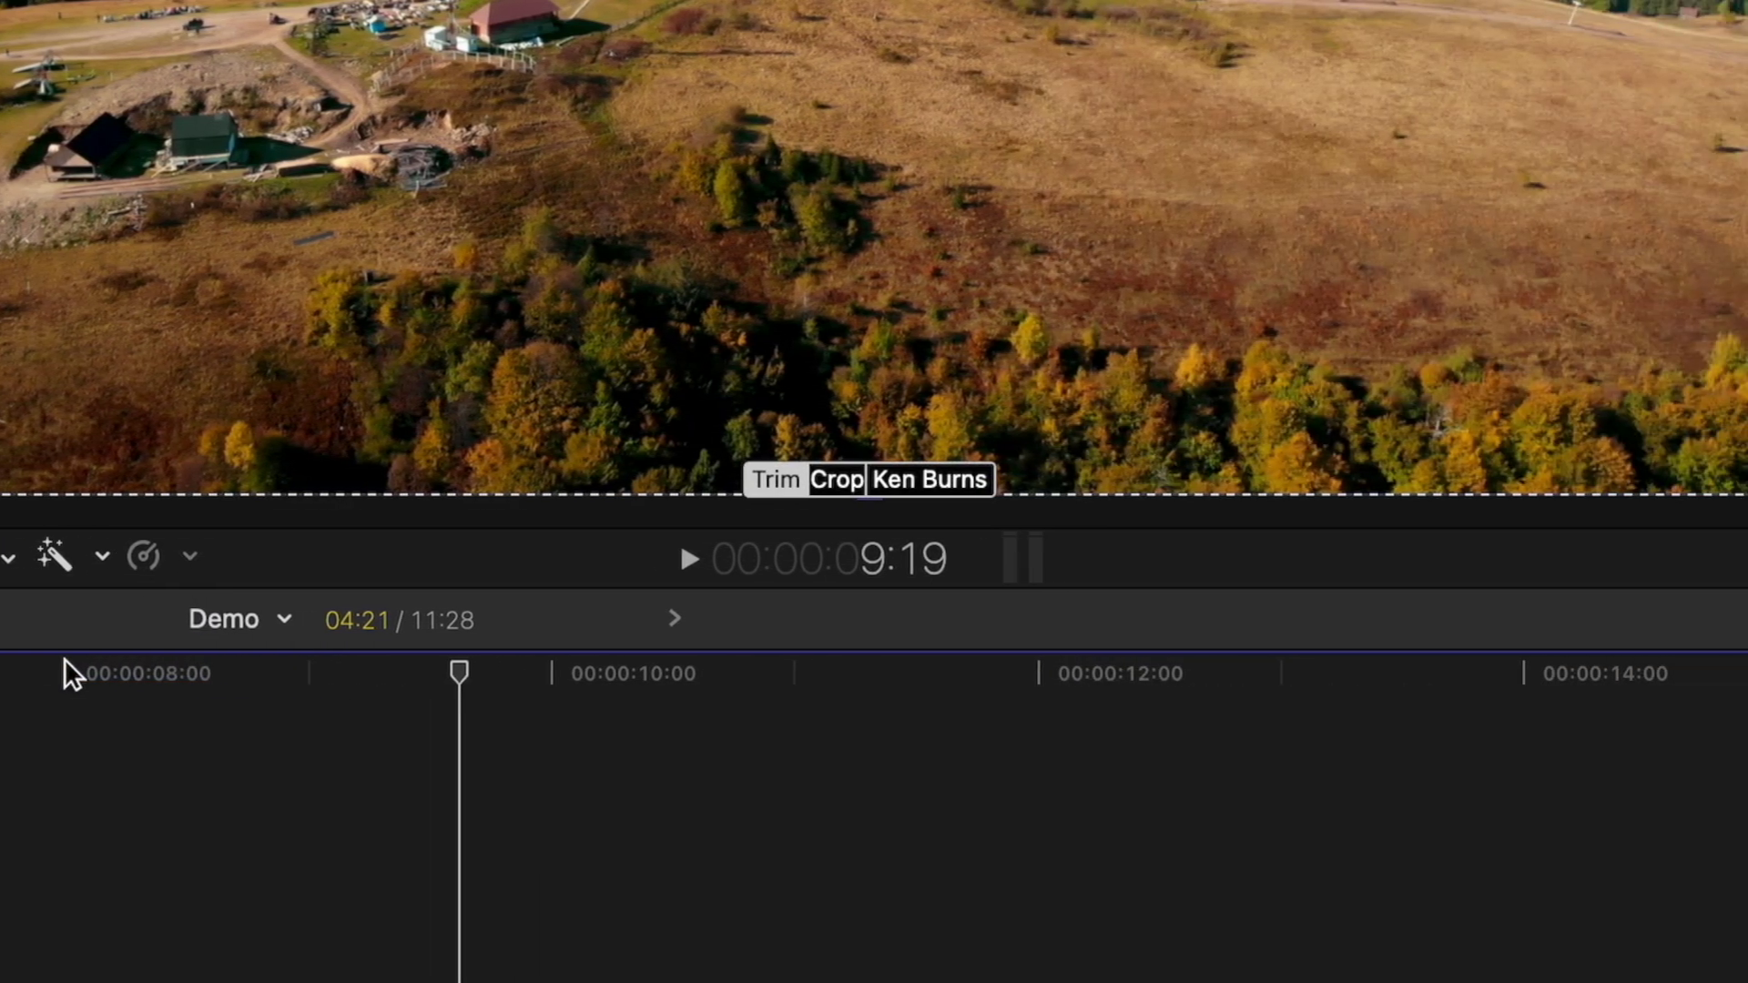
{"action": "left_click", "coordinate": [943, 479]}
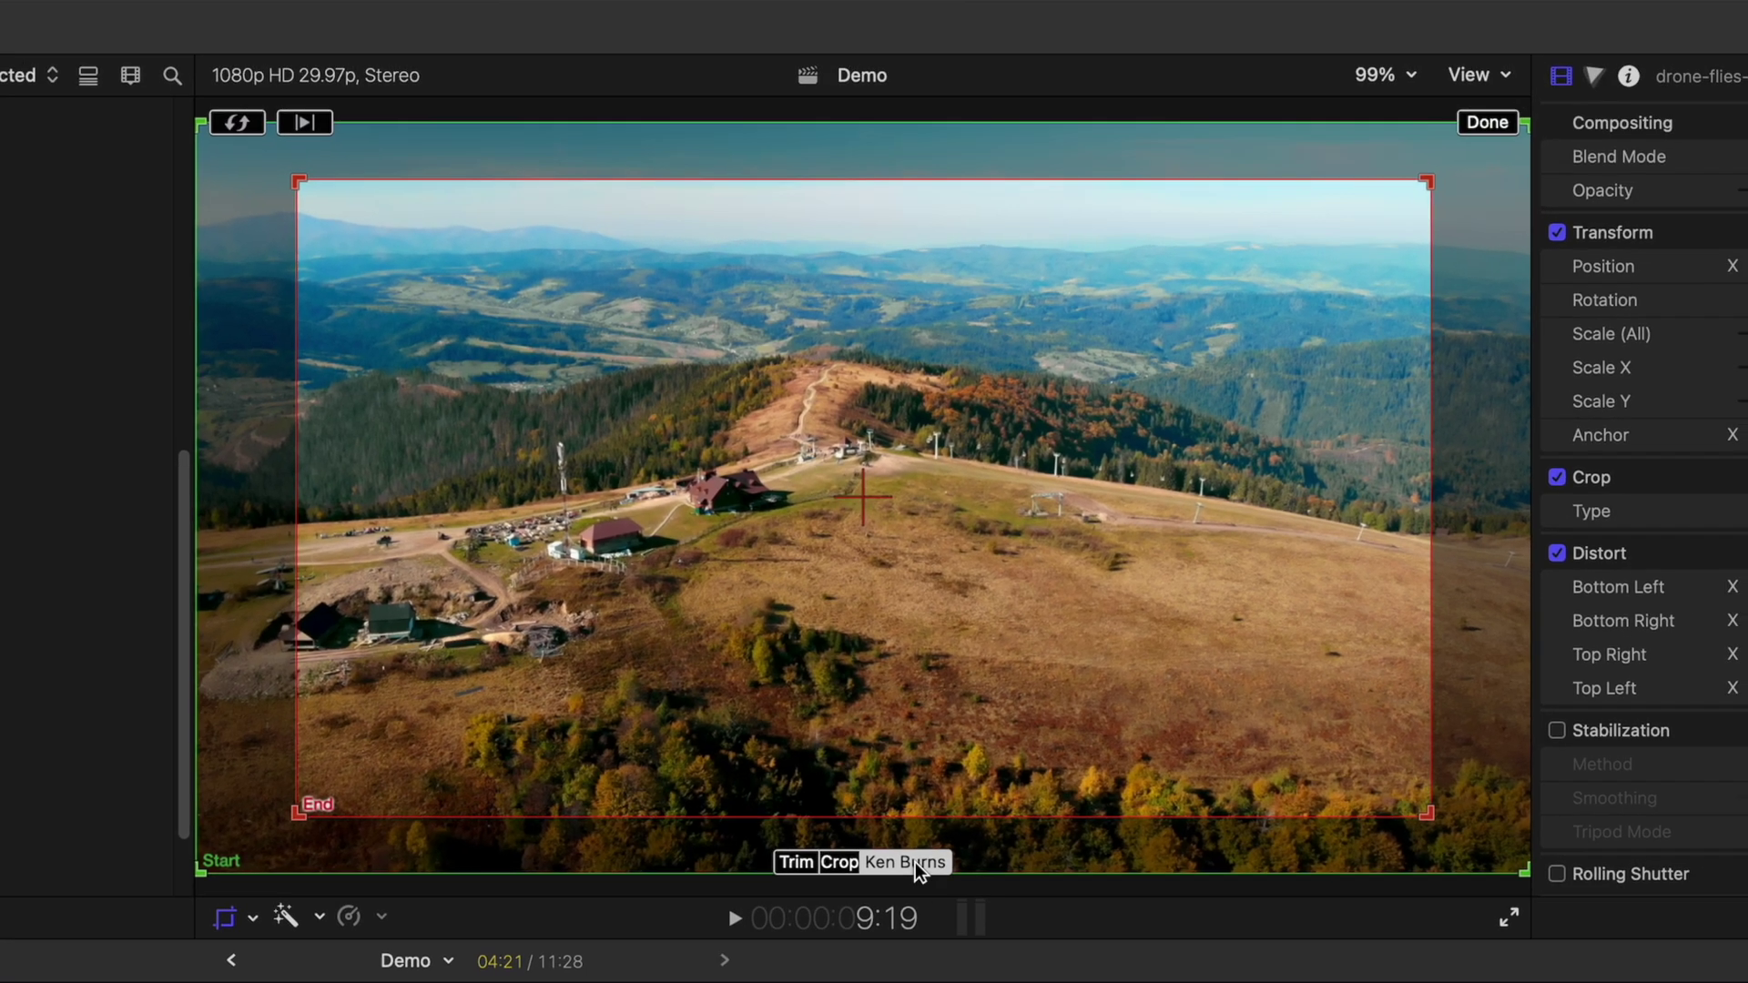
{"action": "left_click_drag", "start_coordinate": [300, 817], "coordinate": [477, 714]}
{"action": "left_click_drag", "start_coordinate": [963, 453], "coordinate": [872, 410]}
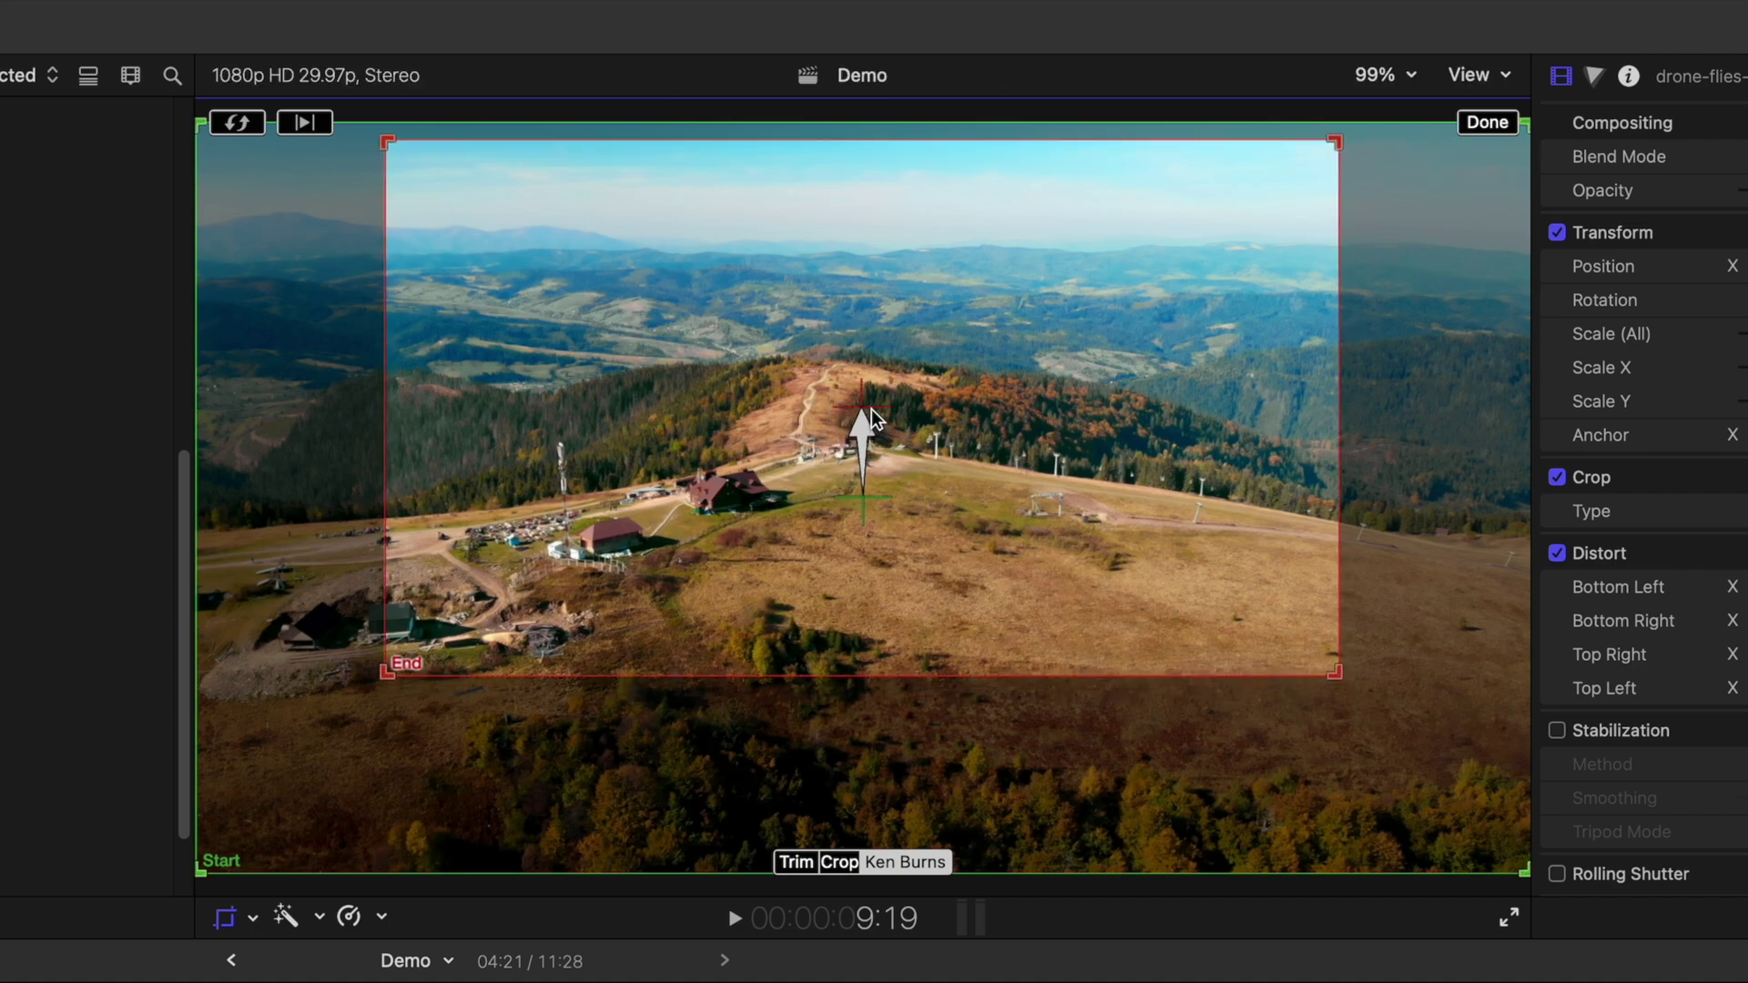
{"action": "left_click", "coordinate": [1486, 122]}
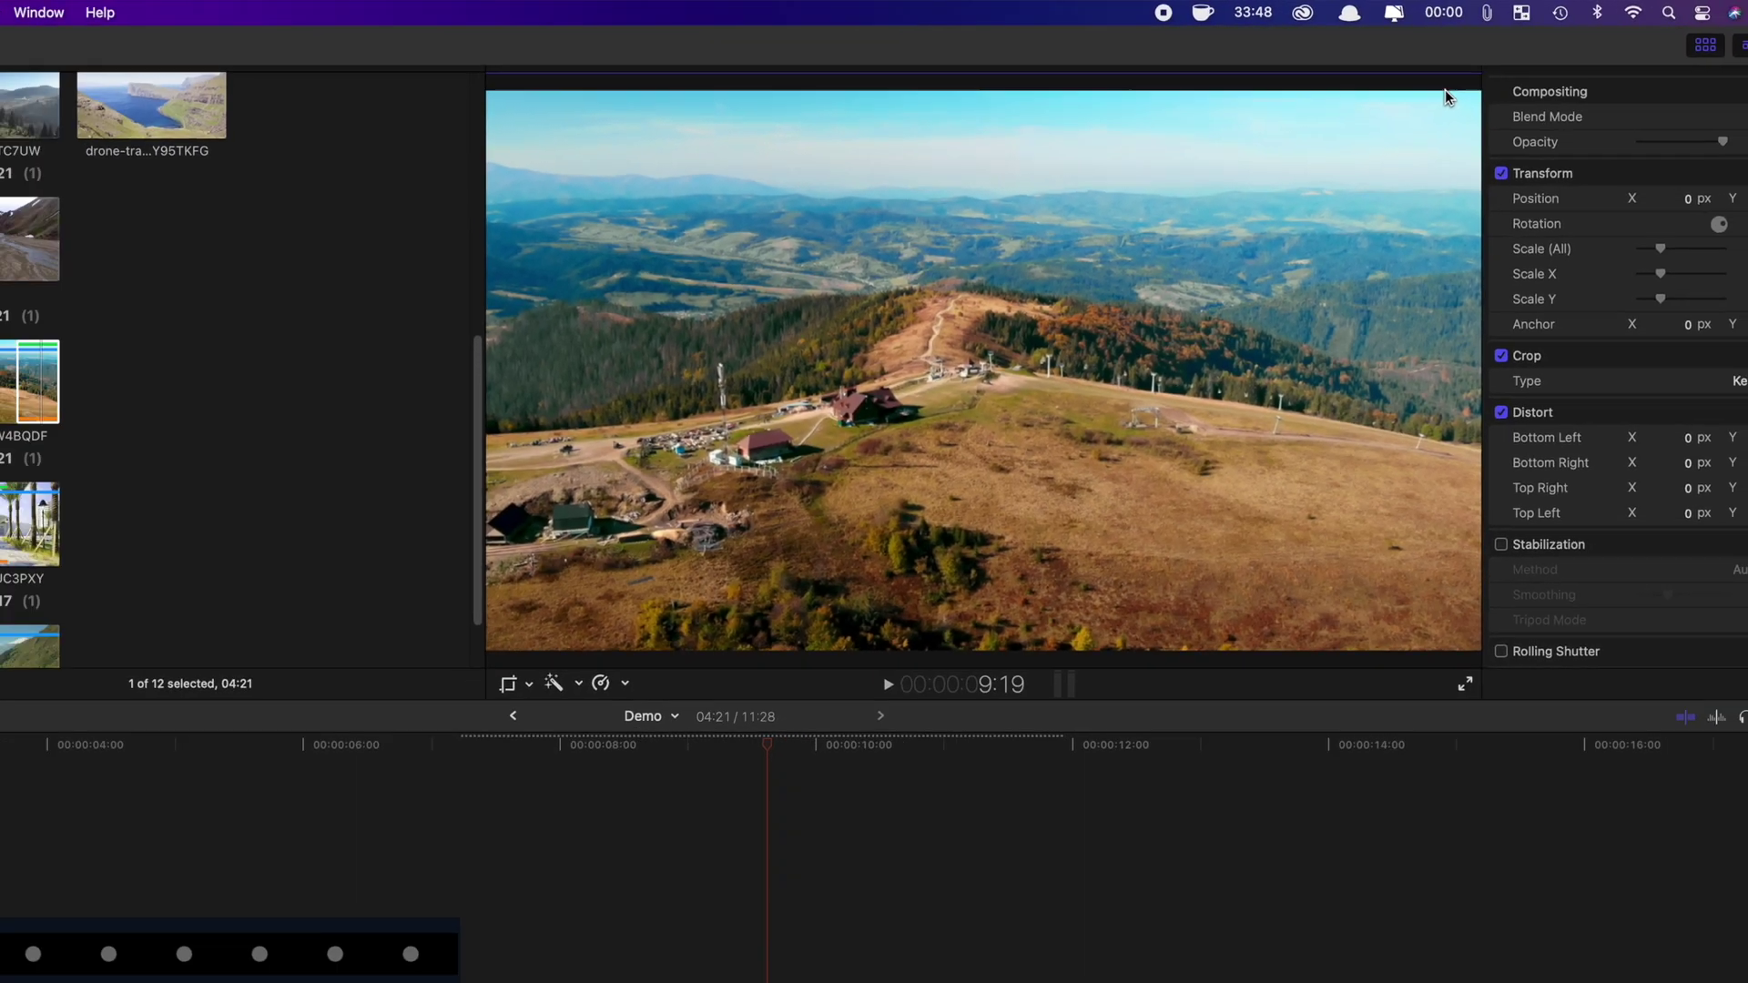
Play the drone clip full-screen to watch its Ken Burns push-in.
{"action": "key", "text": "super+shift+f"}
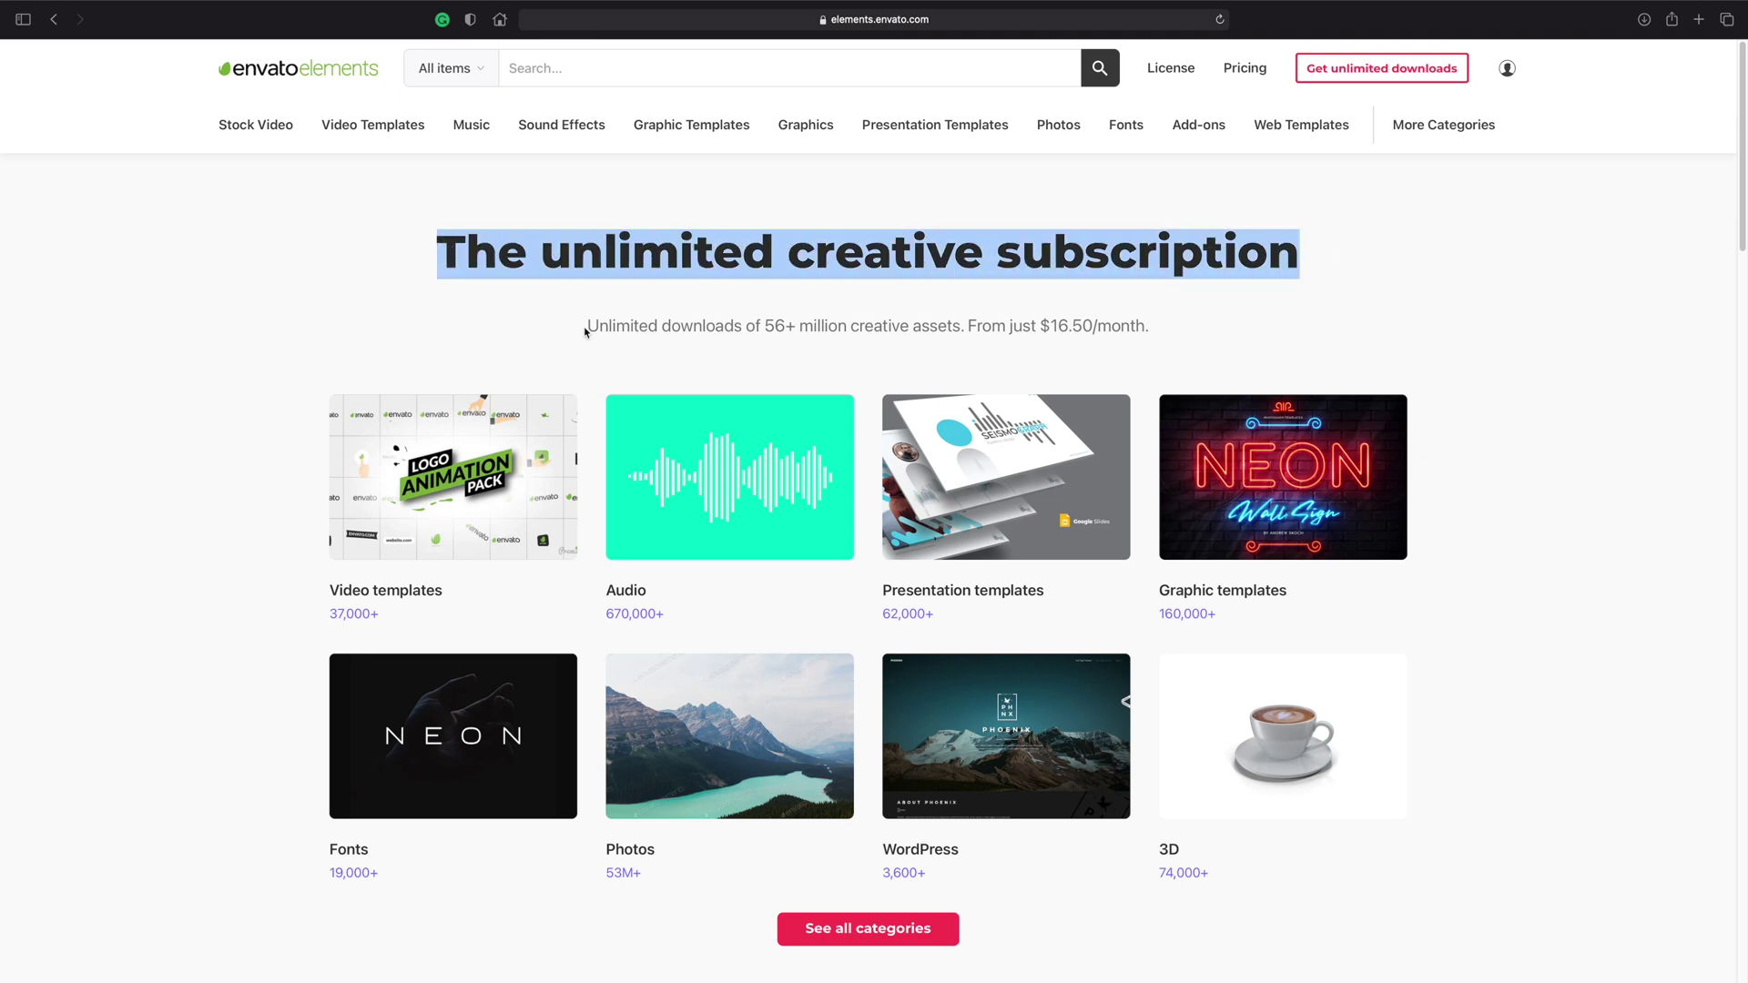
Highlight the Envato Elements tagline, then open and scroll through the asset categories overview.
{"action": "left_click_drag", "start_coordinate": [586, 327], "coordinate": [687, 325]}
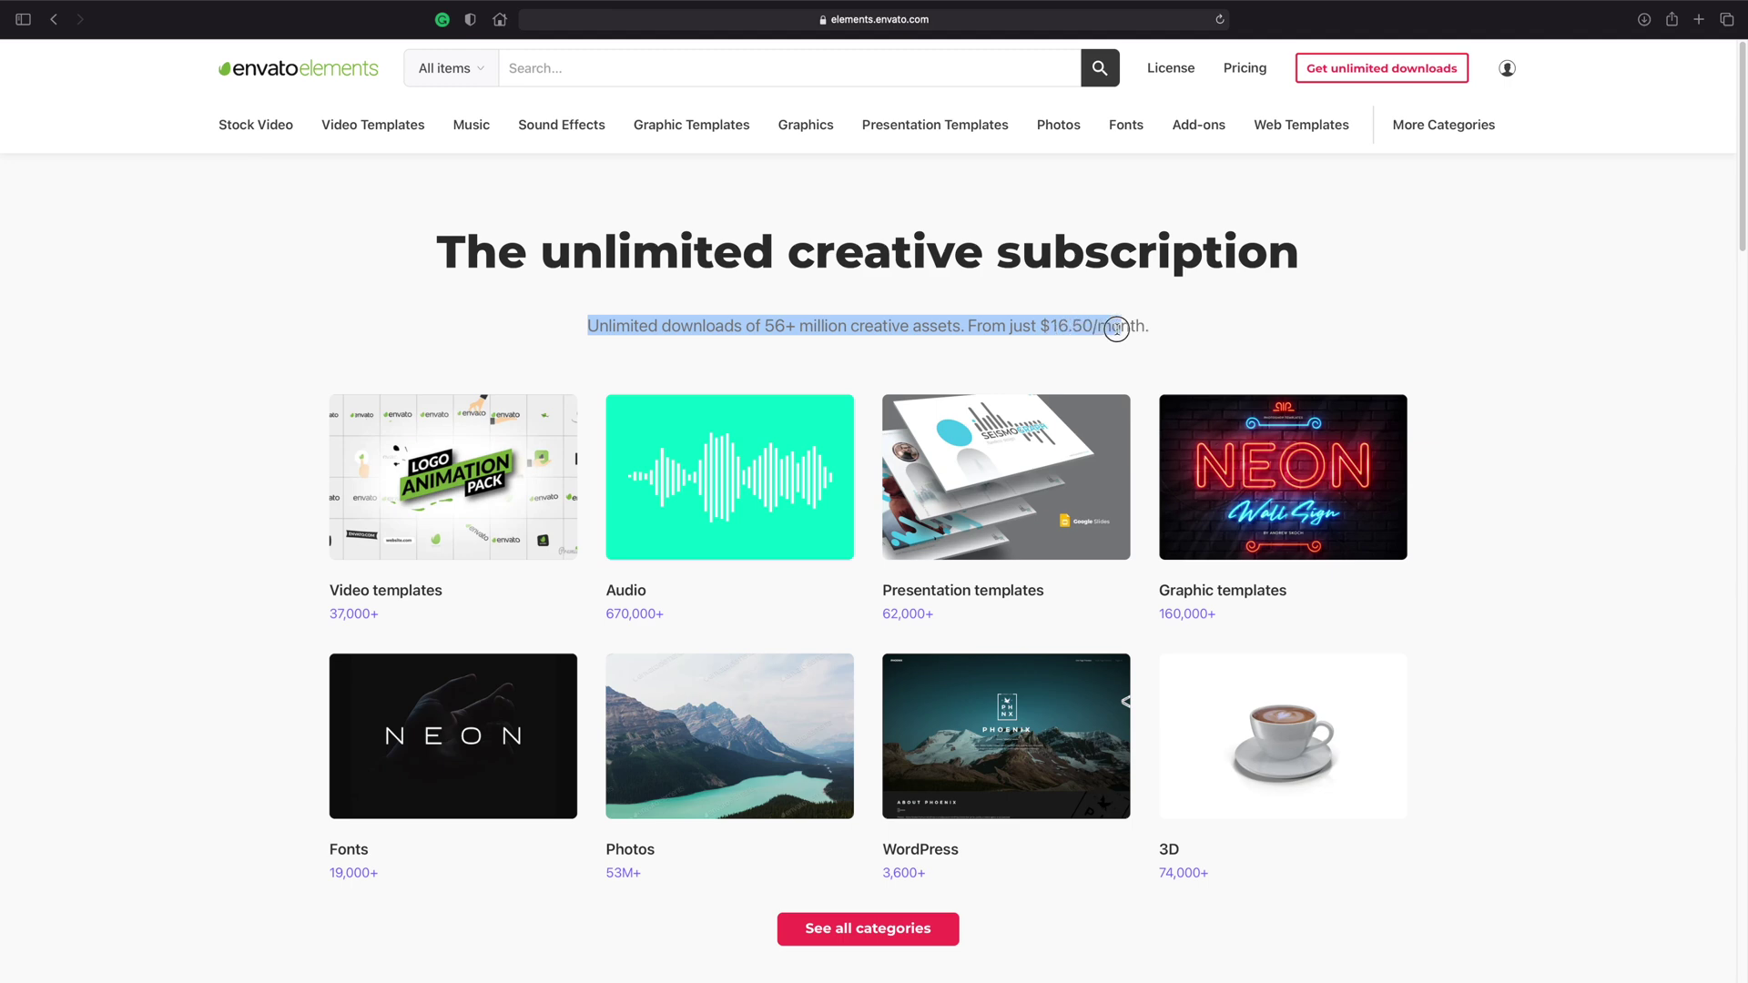
{"action": "left_click_drag", "start_coordinate": [1114, 329], "coordinate": [1155, 328]}
{"action": "scroll", "coordinate": [1157, 334], "scroll_direction": "down", "scroll_amount": 2}
{"action": "left_click", "coordinate": [837, 816]}
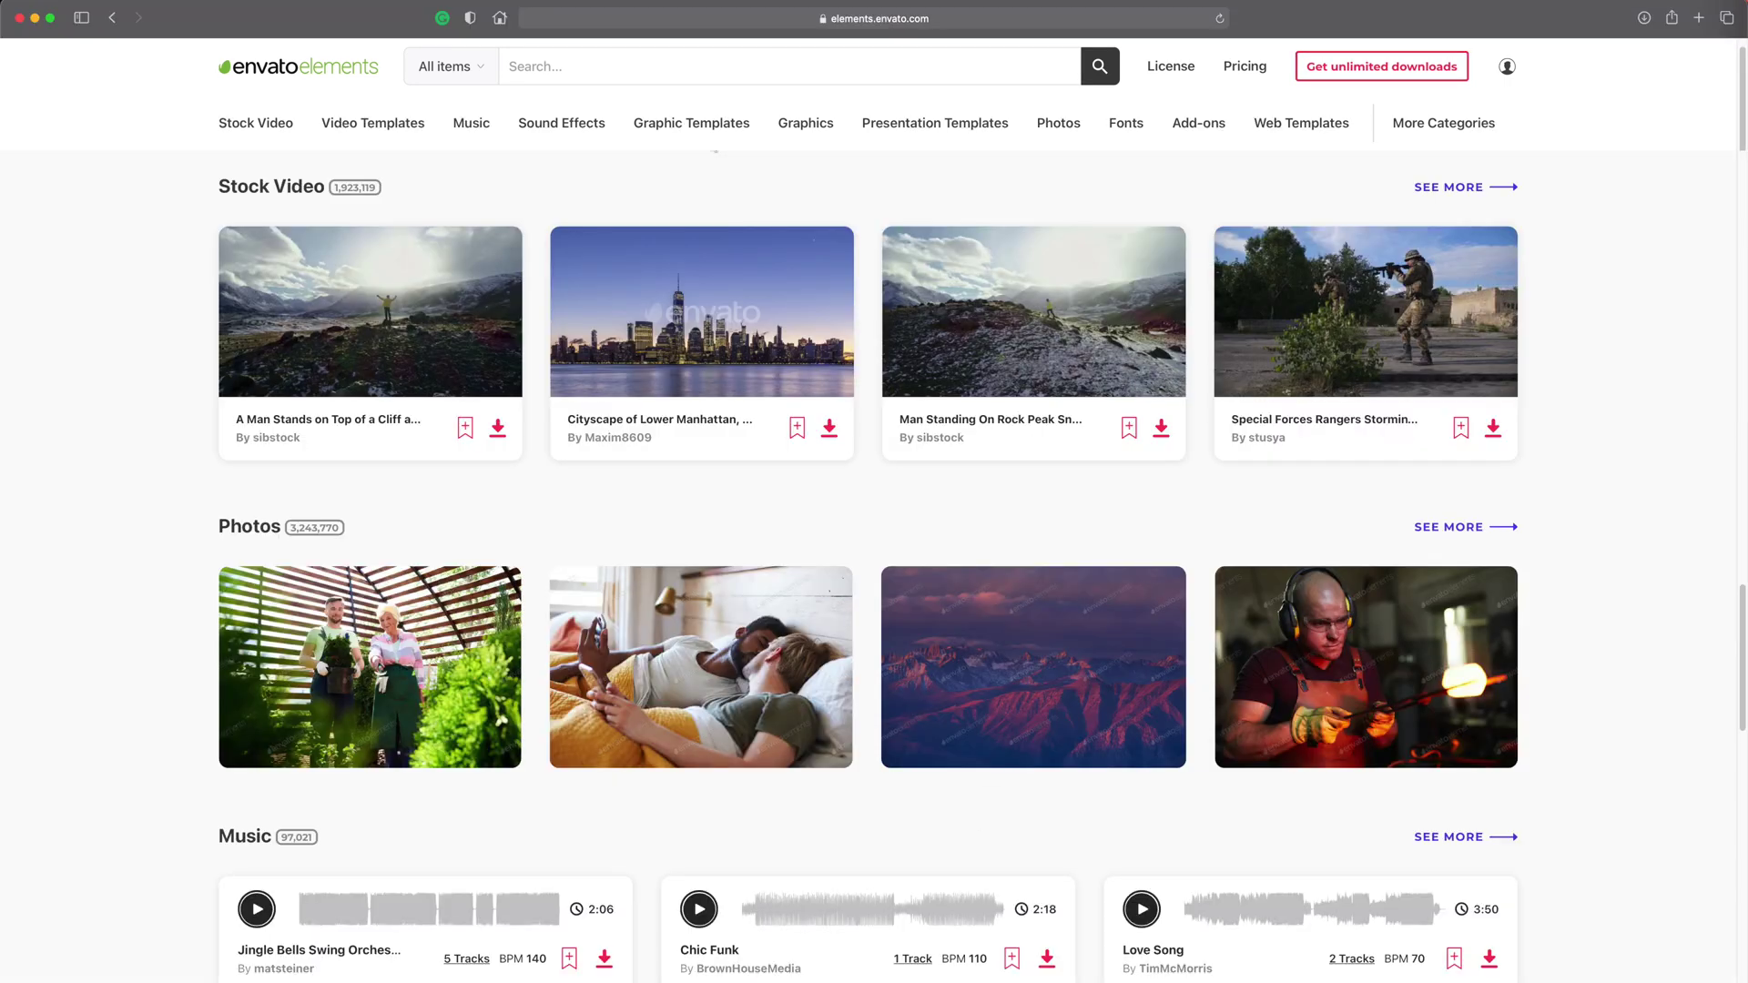
{"action": "scroll", "coordinate": [715, 150], "scroll_direction": "down", "scroll_amount": 5}
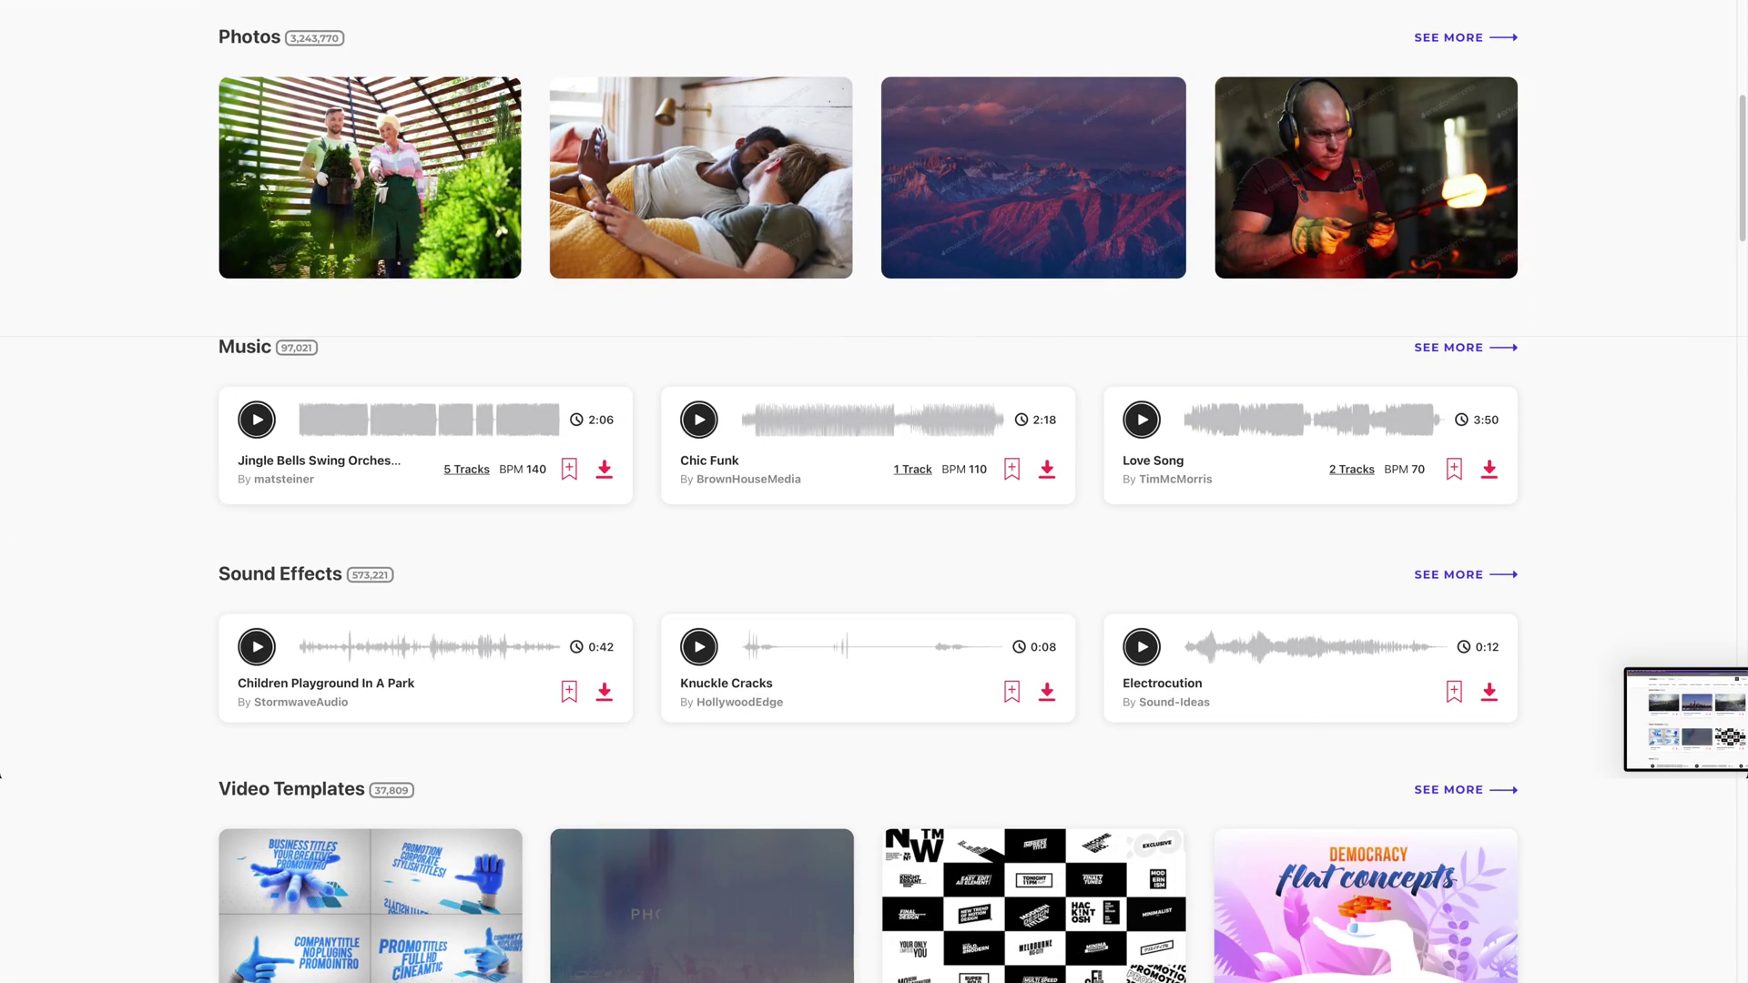
{"action": "scroll", "coordinate": [874, 491], "scroll_direction": "down", "scroll_amount": 6}
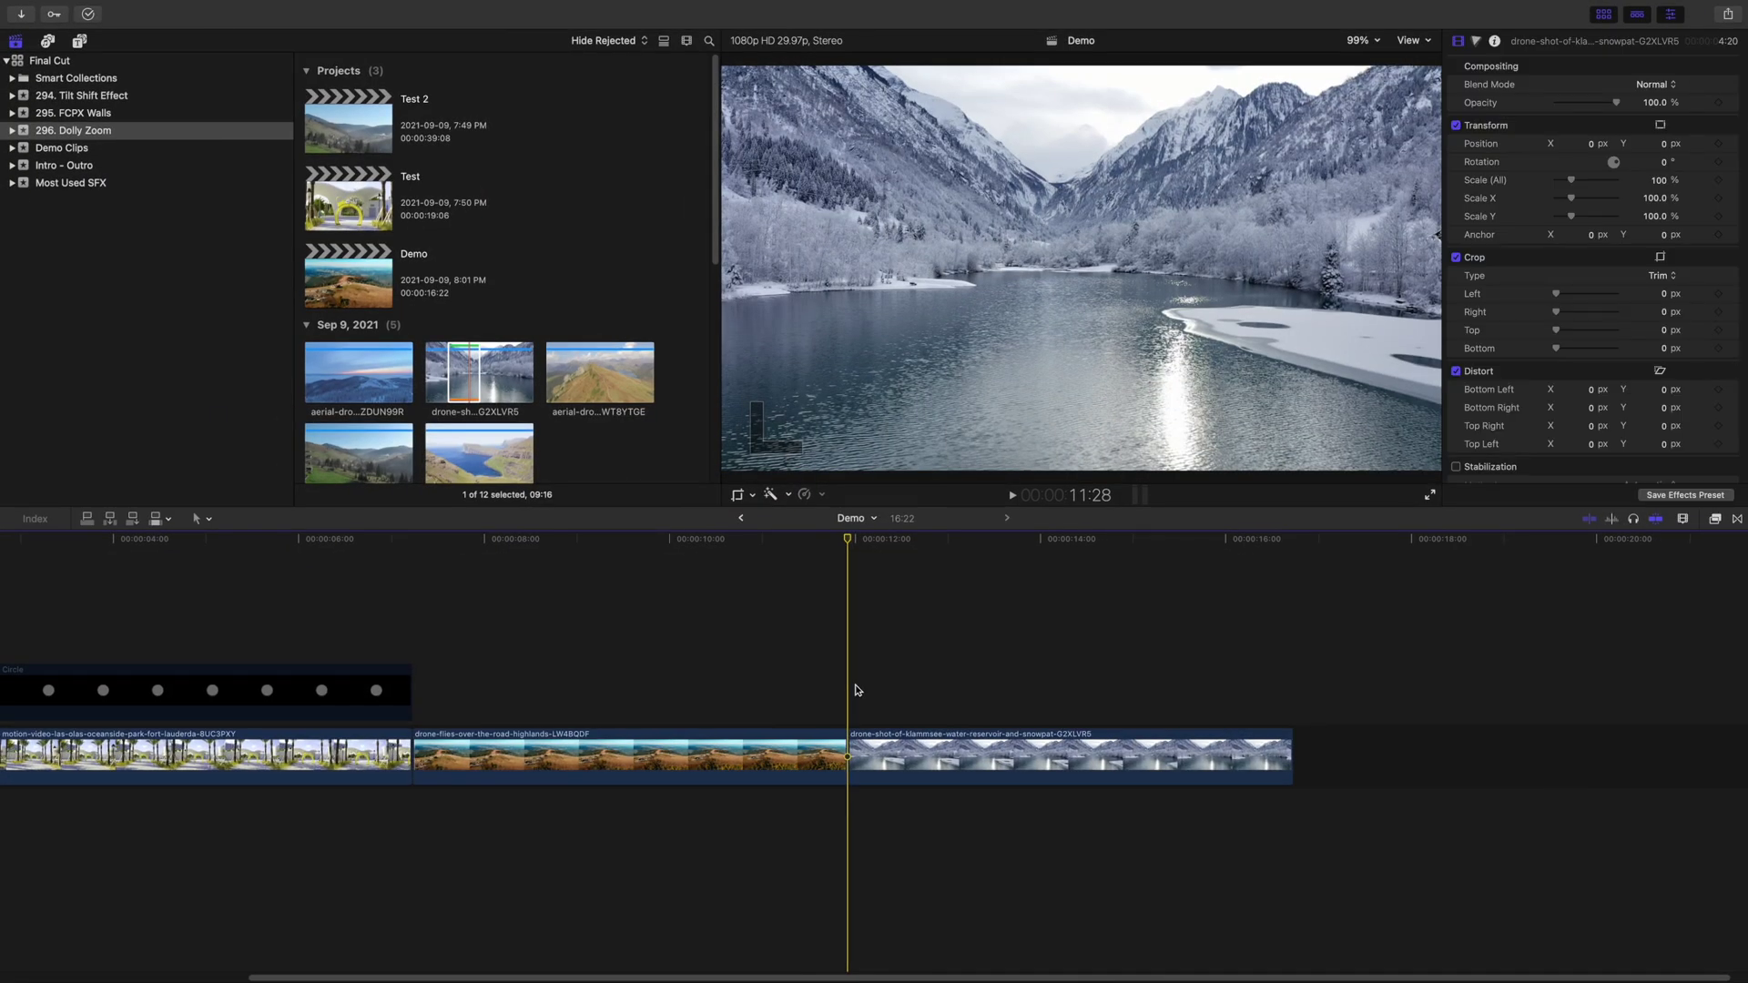
At the snowy lake clip's start, rotate it -5°, scale to 160% and move it down.
{"action": "key", "text": "space"}
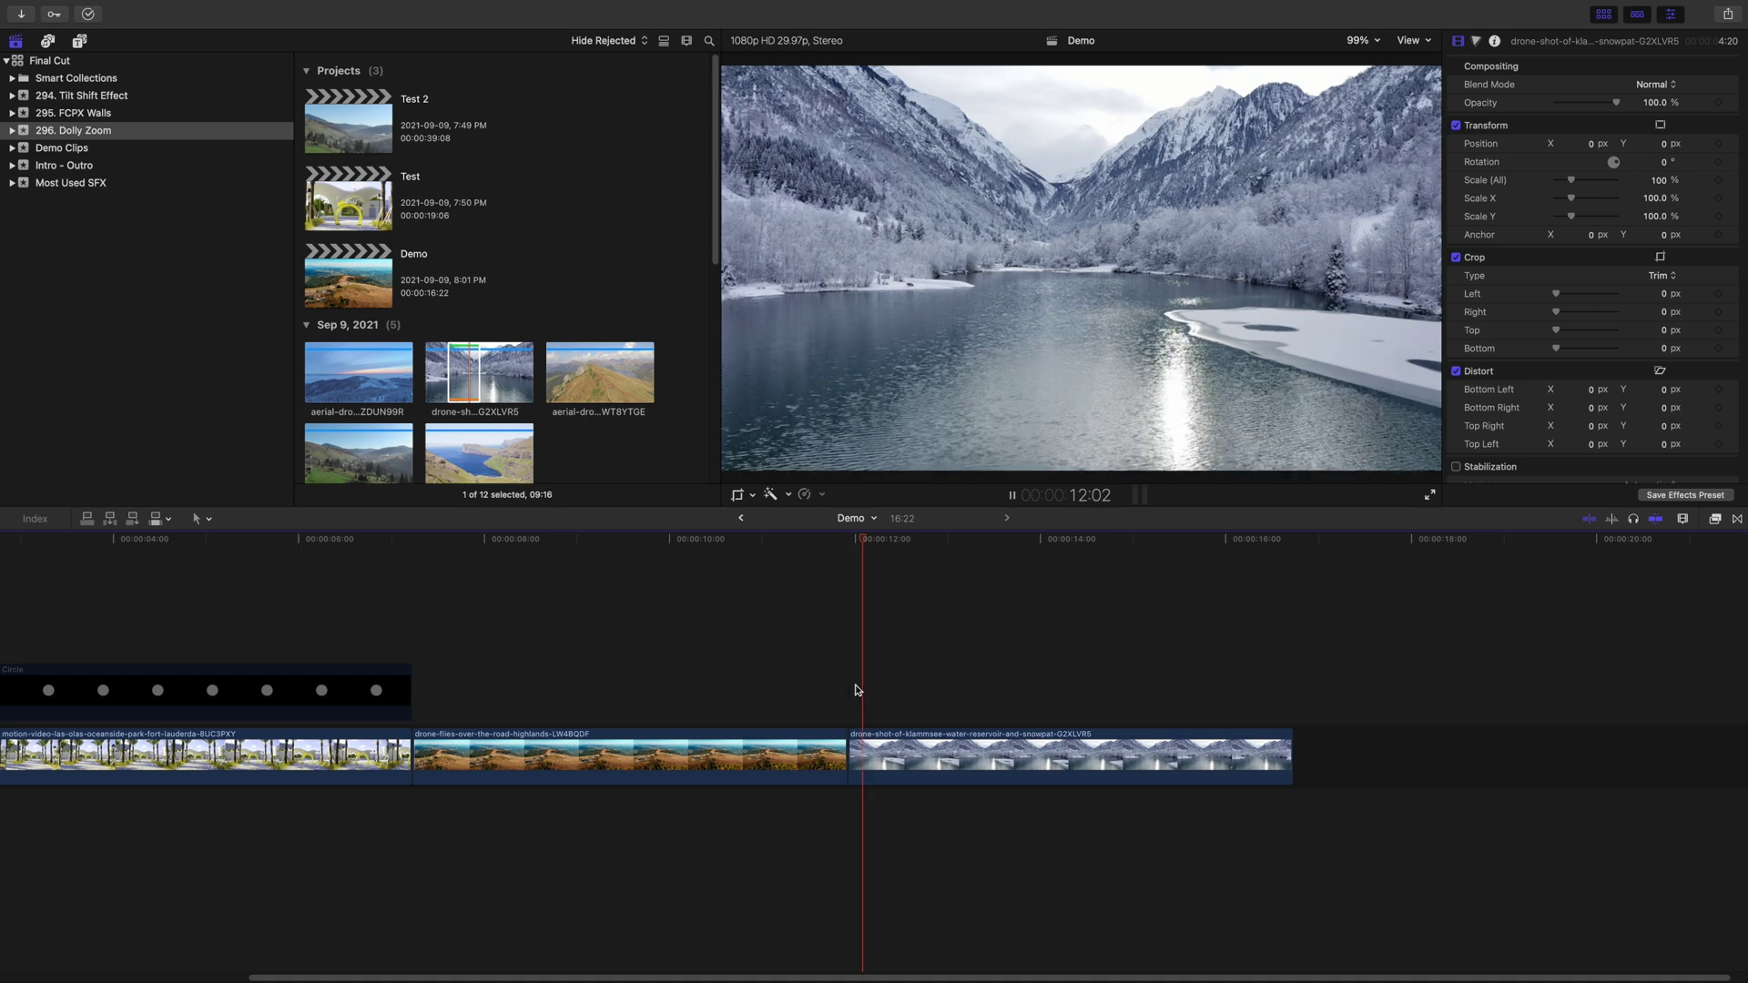
{"action": "key", "text": "space"}
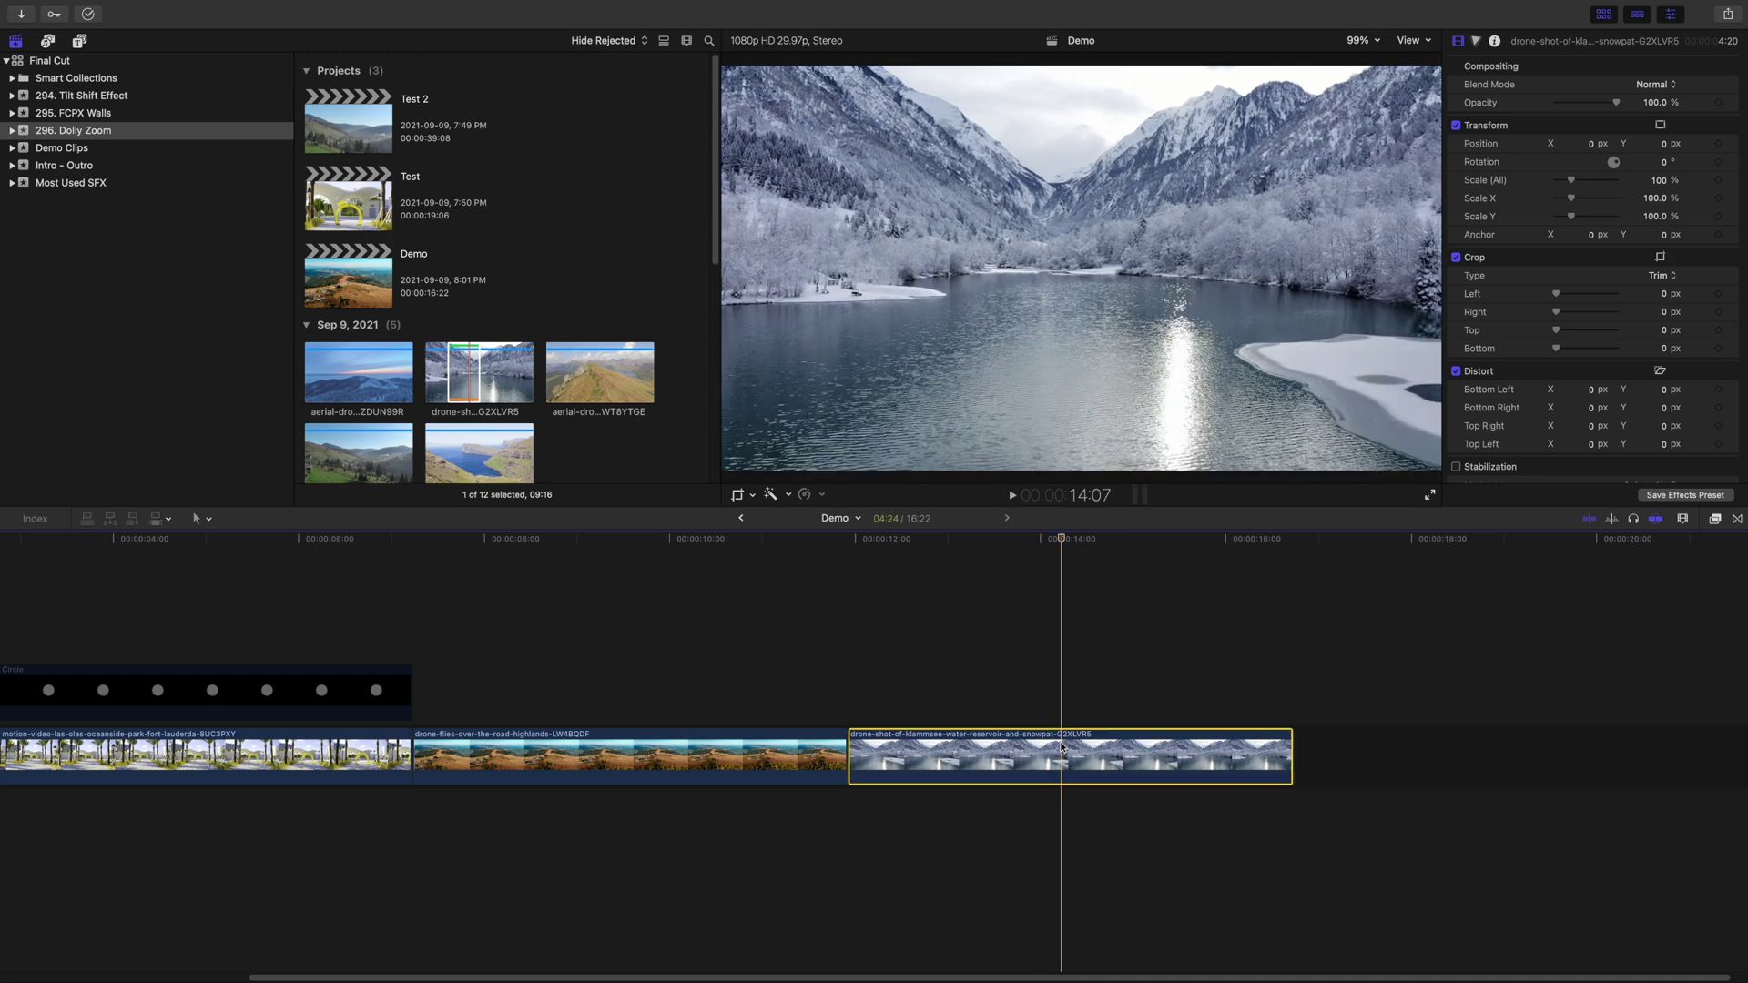
{"action": "key", "text": "Up"}
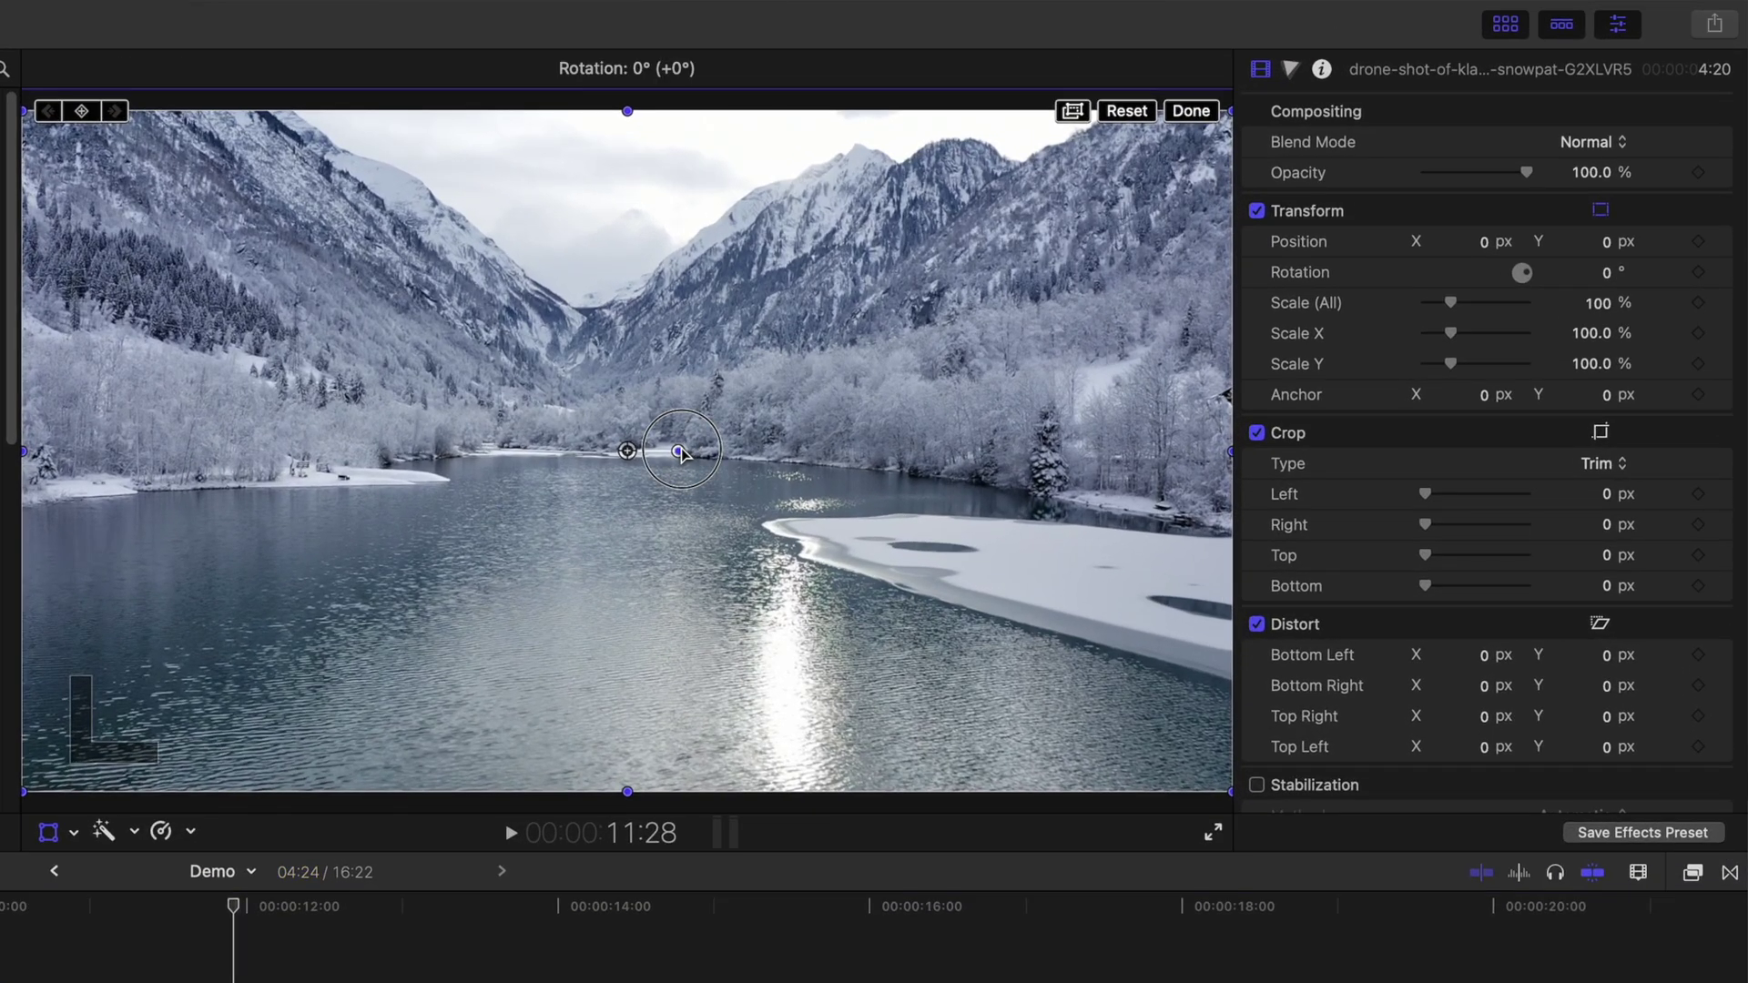
{"action": "left_click_drag", "start_coordinate": [680, 453], "coordinate": [845, 470]}
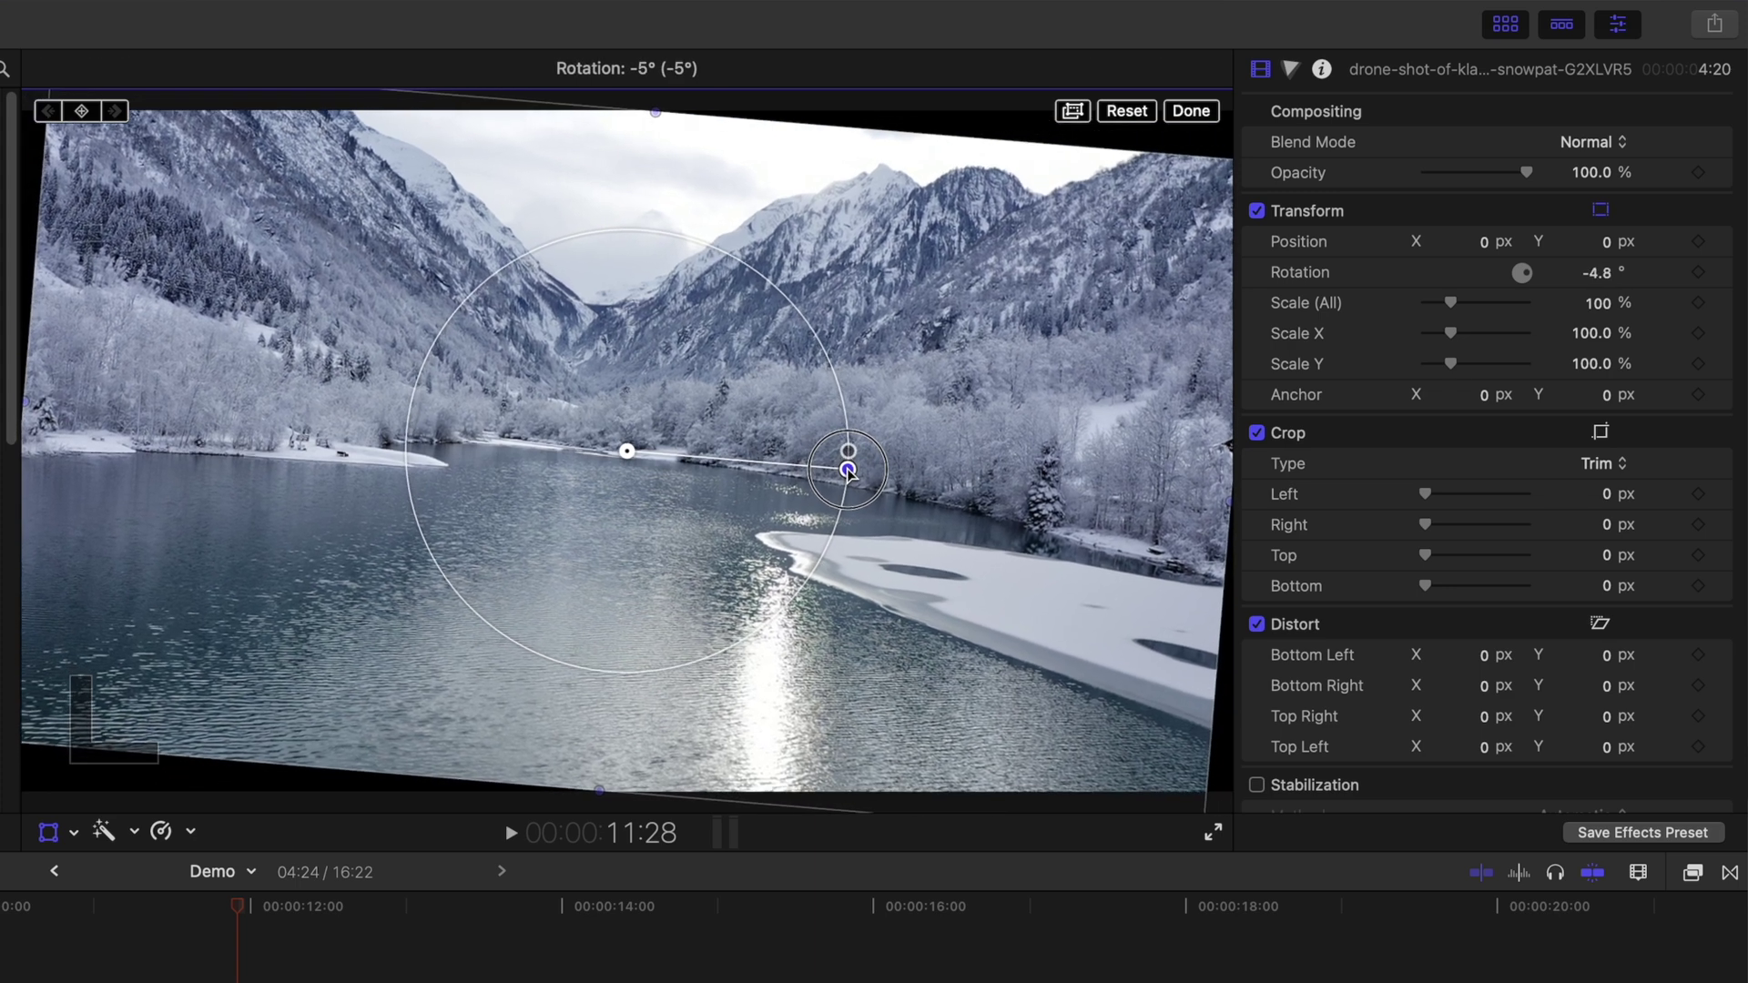
{"action": "left_click", "coordinate": [1103, 69]}
{"action": "left_click", "coordinate": [1118, 194]}
{"action": "left_click_drag", "start_coordinate": [948, 304], "coordinate": [1139, 218]}
{"action": "left_click_drag", "start_coordinate": [628, 450], "coordinate": [630, 502]}
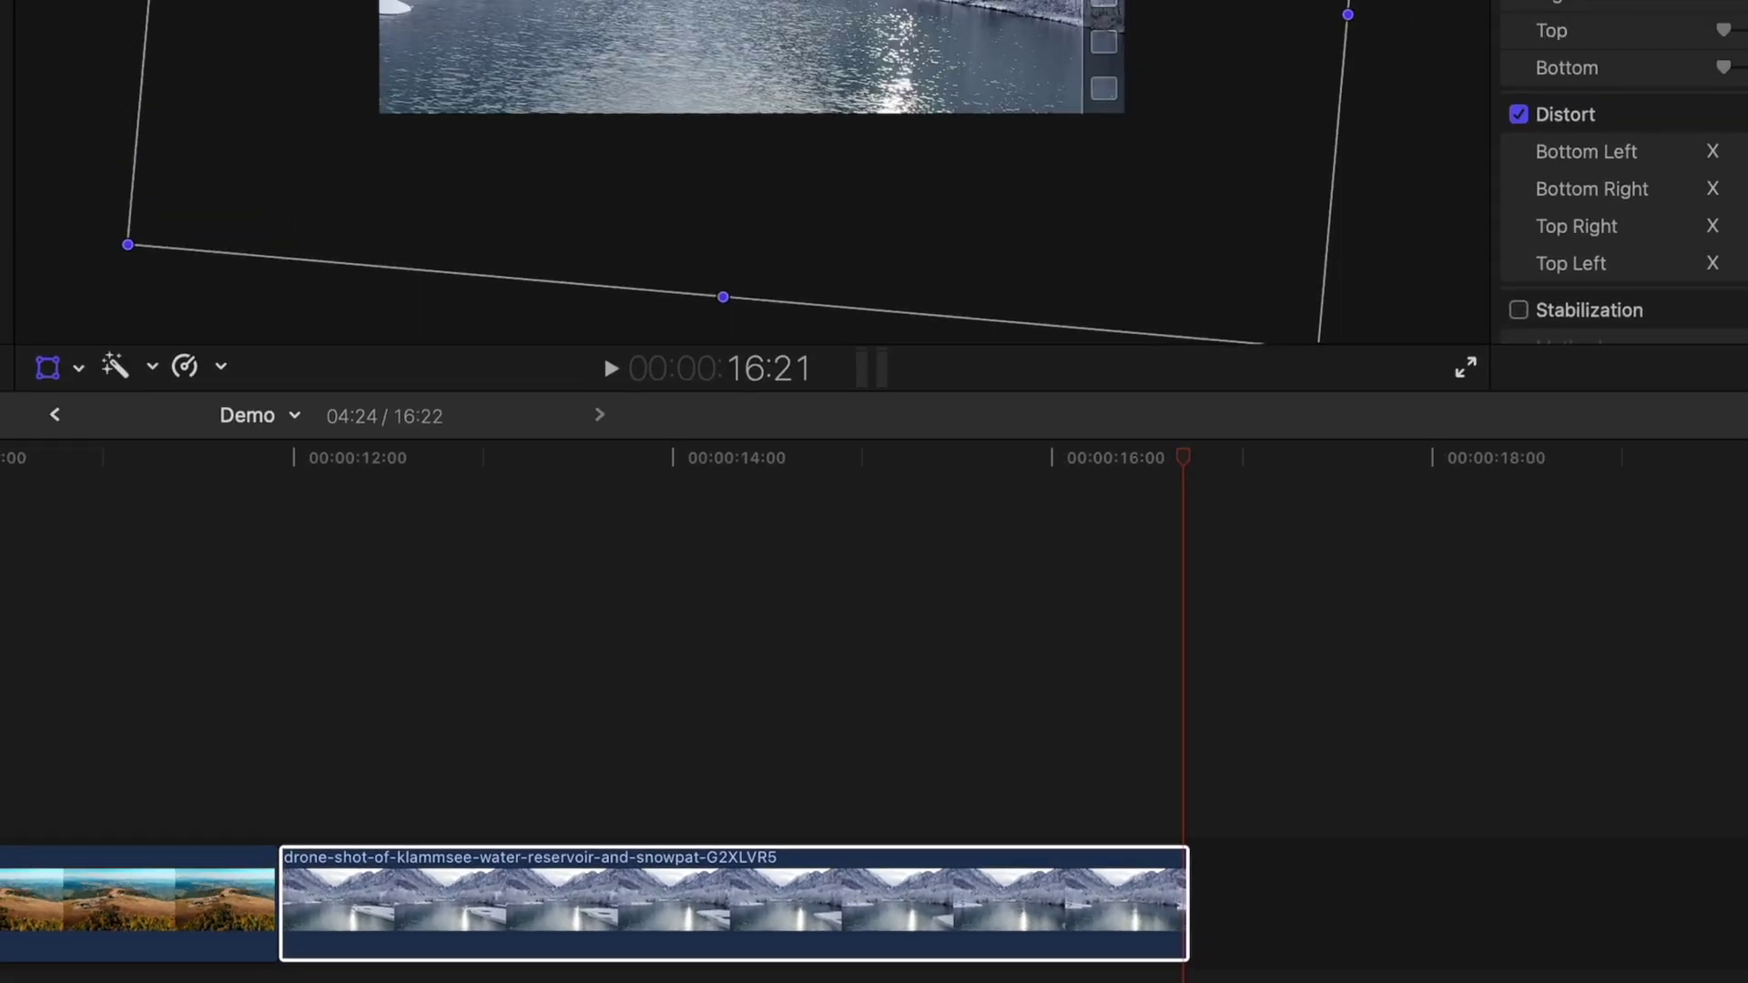
At the clip's end, rotate it to 5°, re-centre it and scale down to about 116%.
{"action": "left_click_drag", "start_coordinate": [674, 496], "coordinate": [812, 485]}
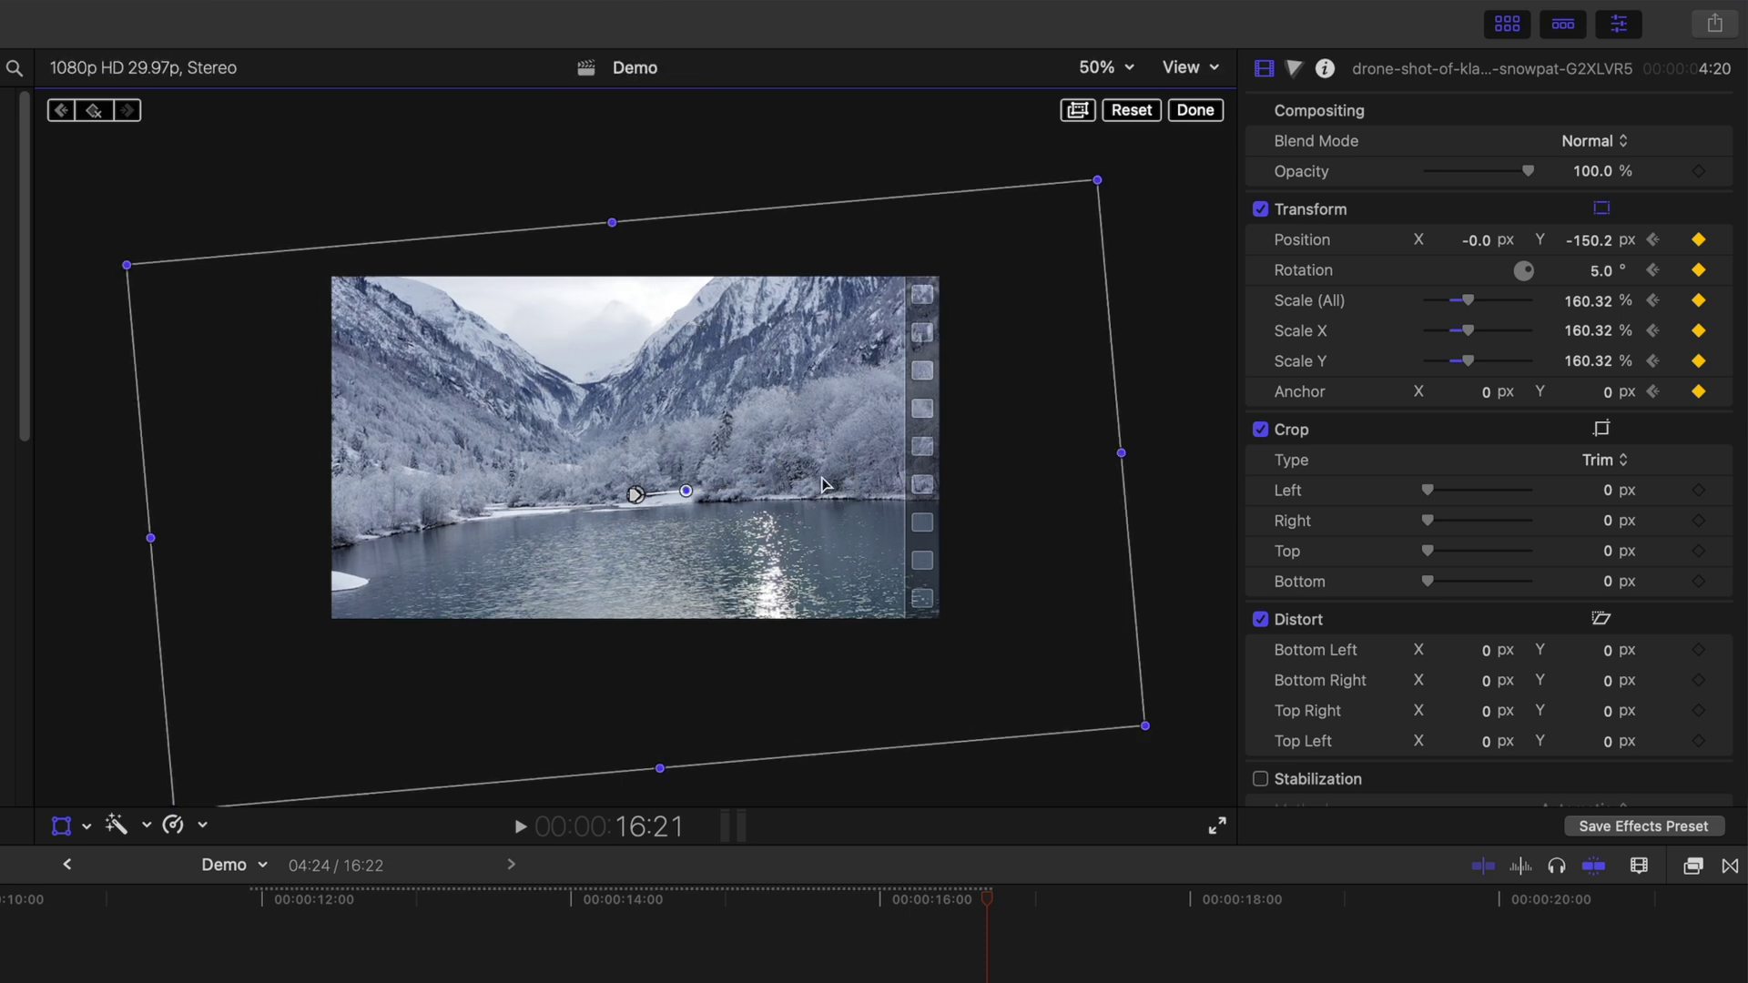
{"action": "left_click_drag", "start_coordinate": [637, 496], "coordinate": [636, 447]}
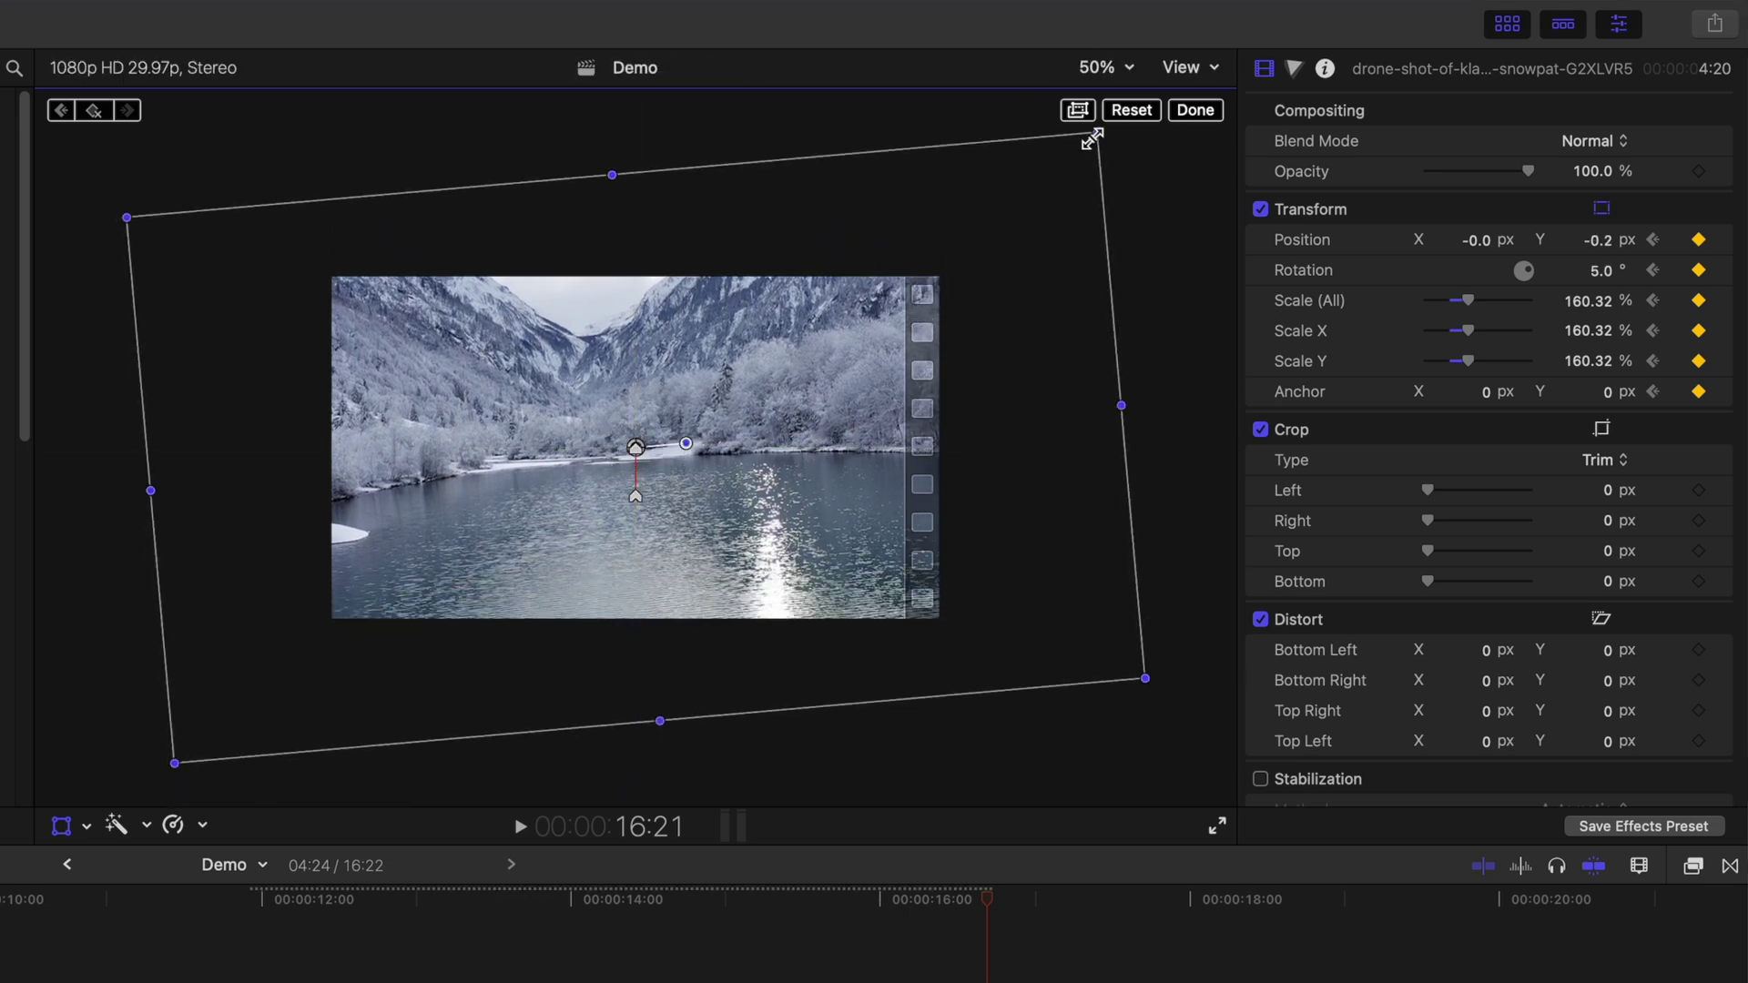
{"action": "left_click_drag", "start_coordinate": [1093, 139], "coordinate": [1030, 194]}
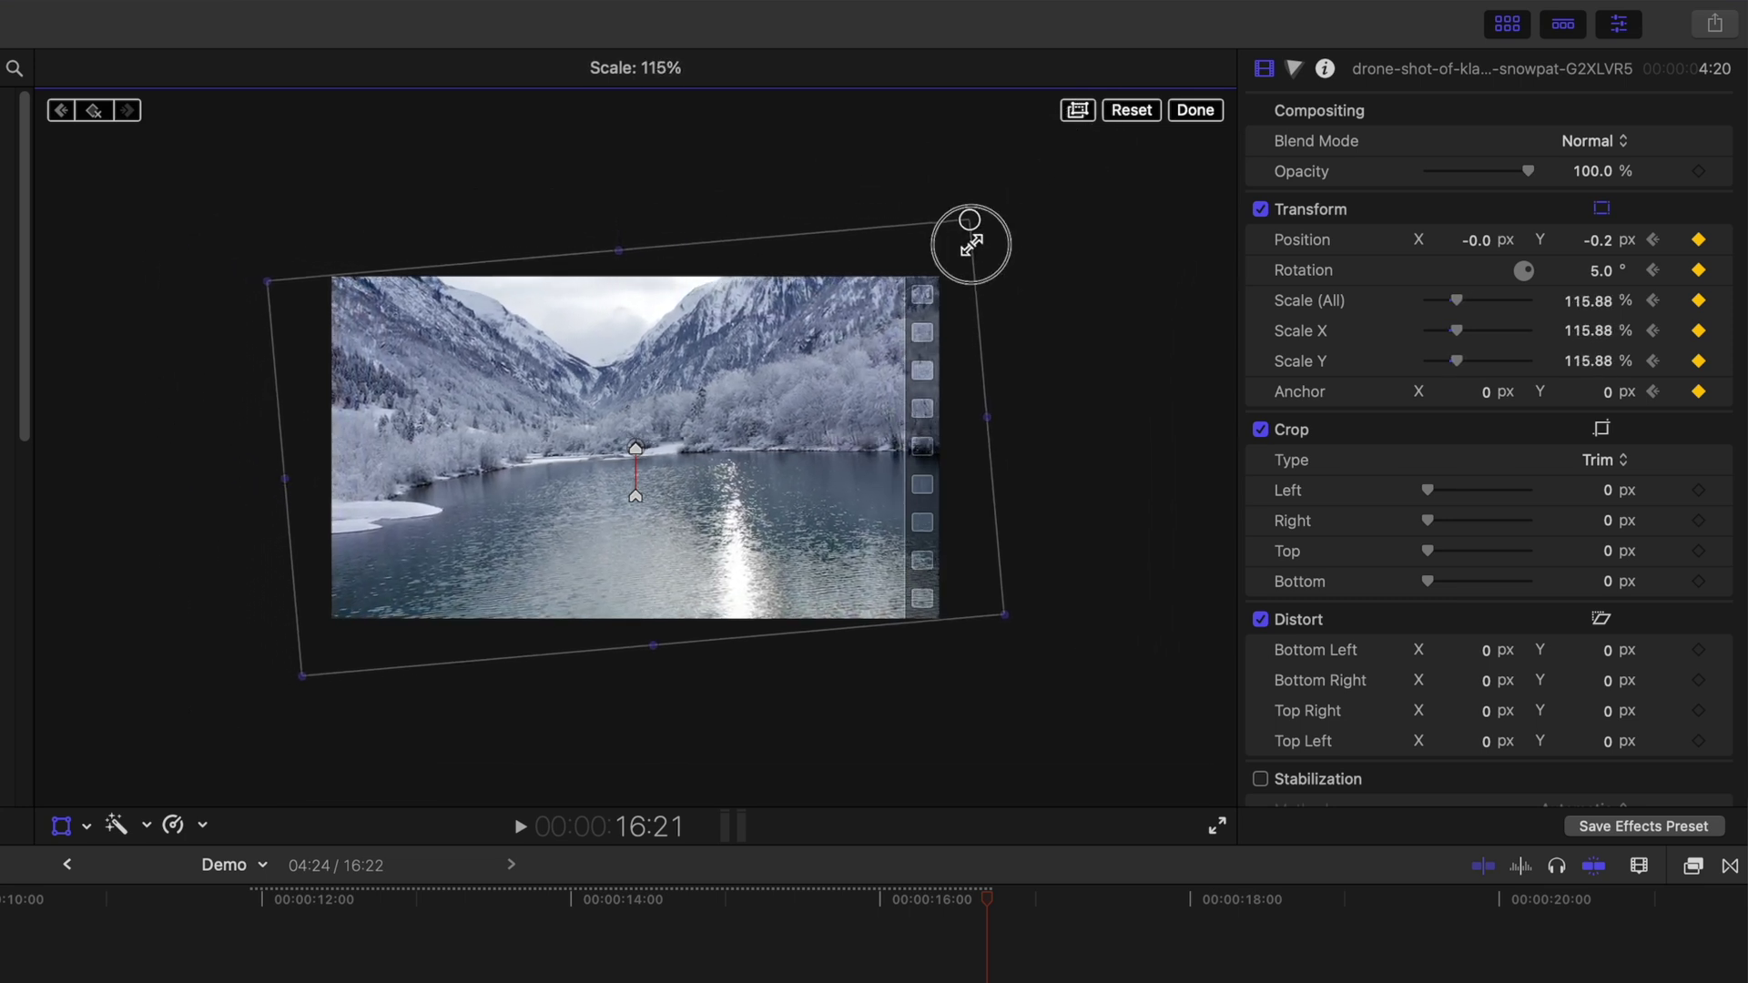
{"action": "left_click_drag", "start_coordinate": [970, 244], "coordinate": [968, 245]}
{"action": "left_click", "coordinate": [1120, 67]}
{"action": "left_click", "coordinate": [1126, 95]}
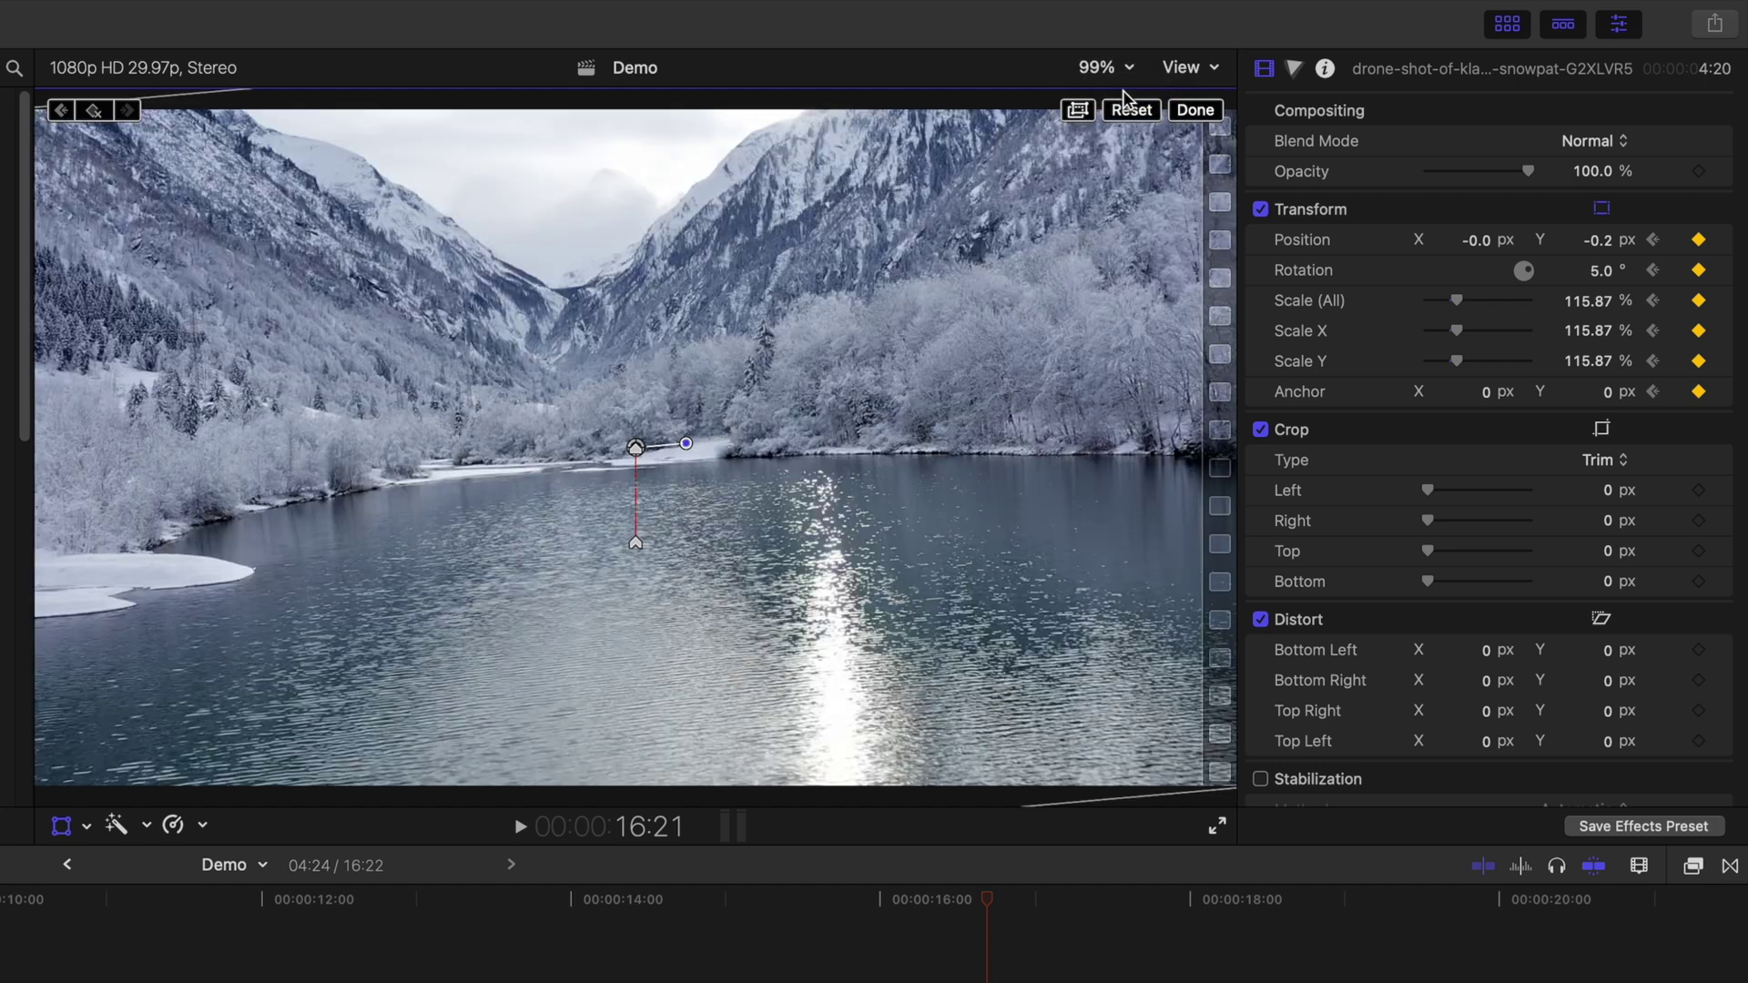
Set both motion path points to Linear and finish the transform edit.
{"action": "right_click", "coordinate": [637, 546]}
{"action": "left_click", "coordinate": [662, 557]}
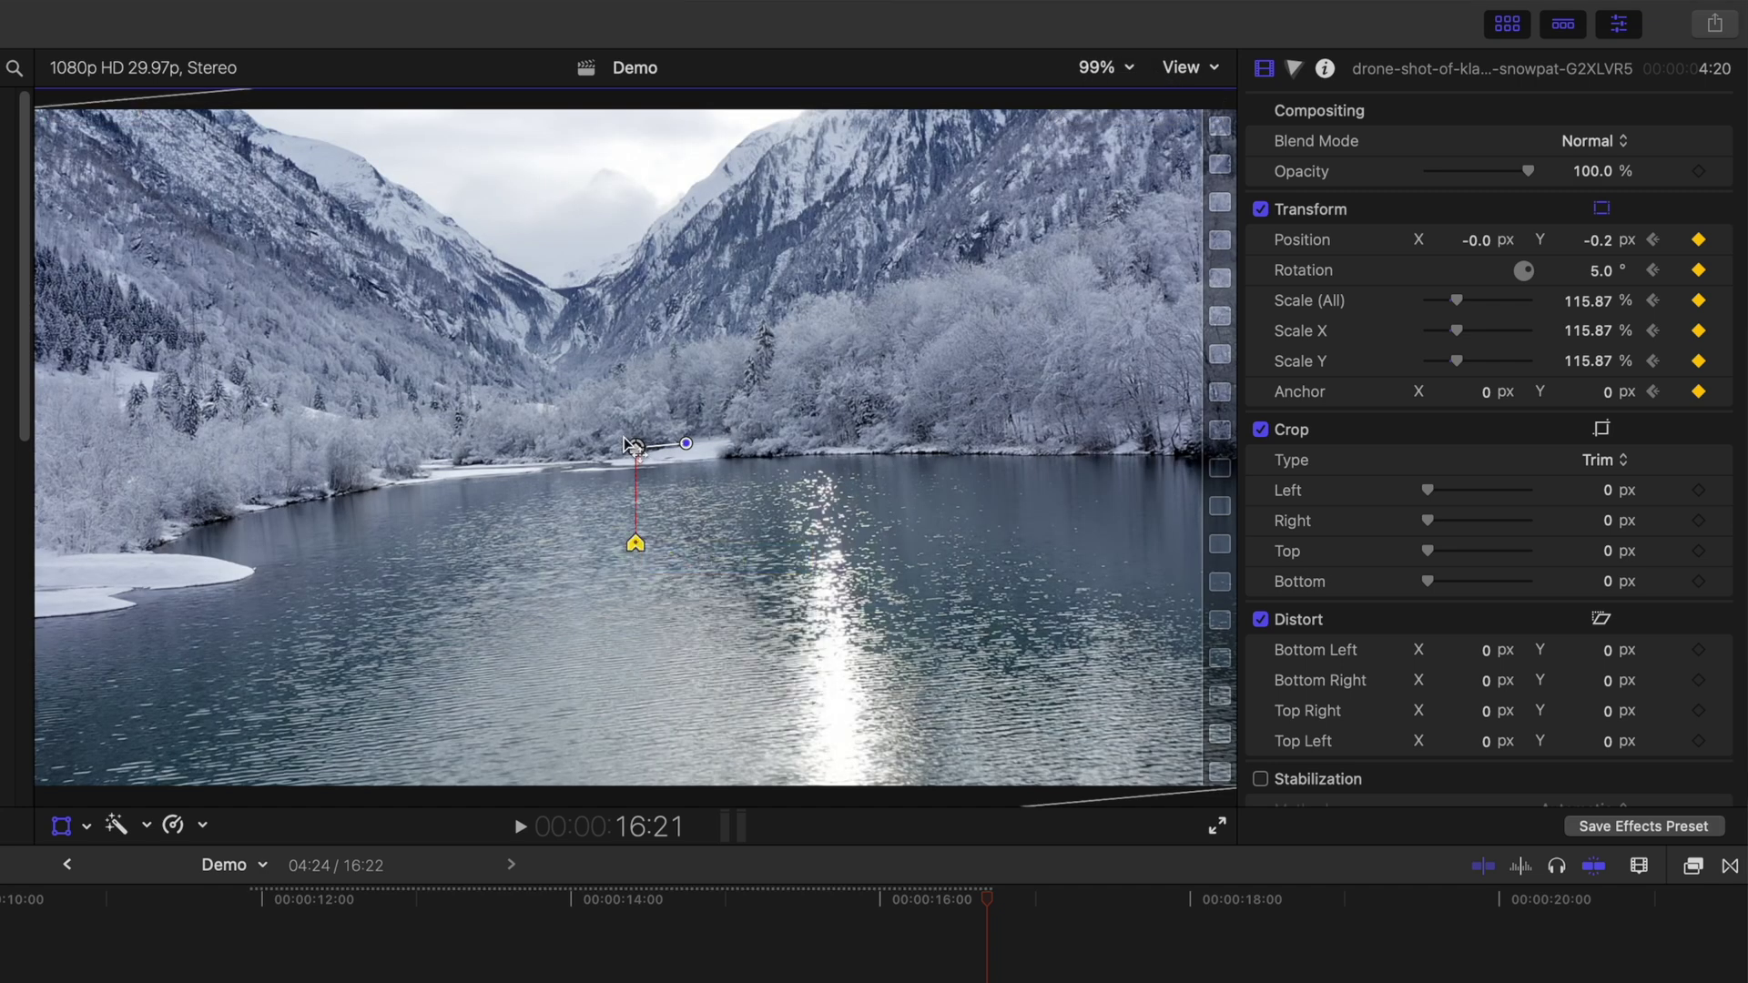
{"action": "right_click", "coordinate": [635, 447]}
{"action": "left_click", "coordinate": [719, 460]}
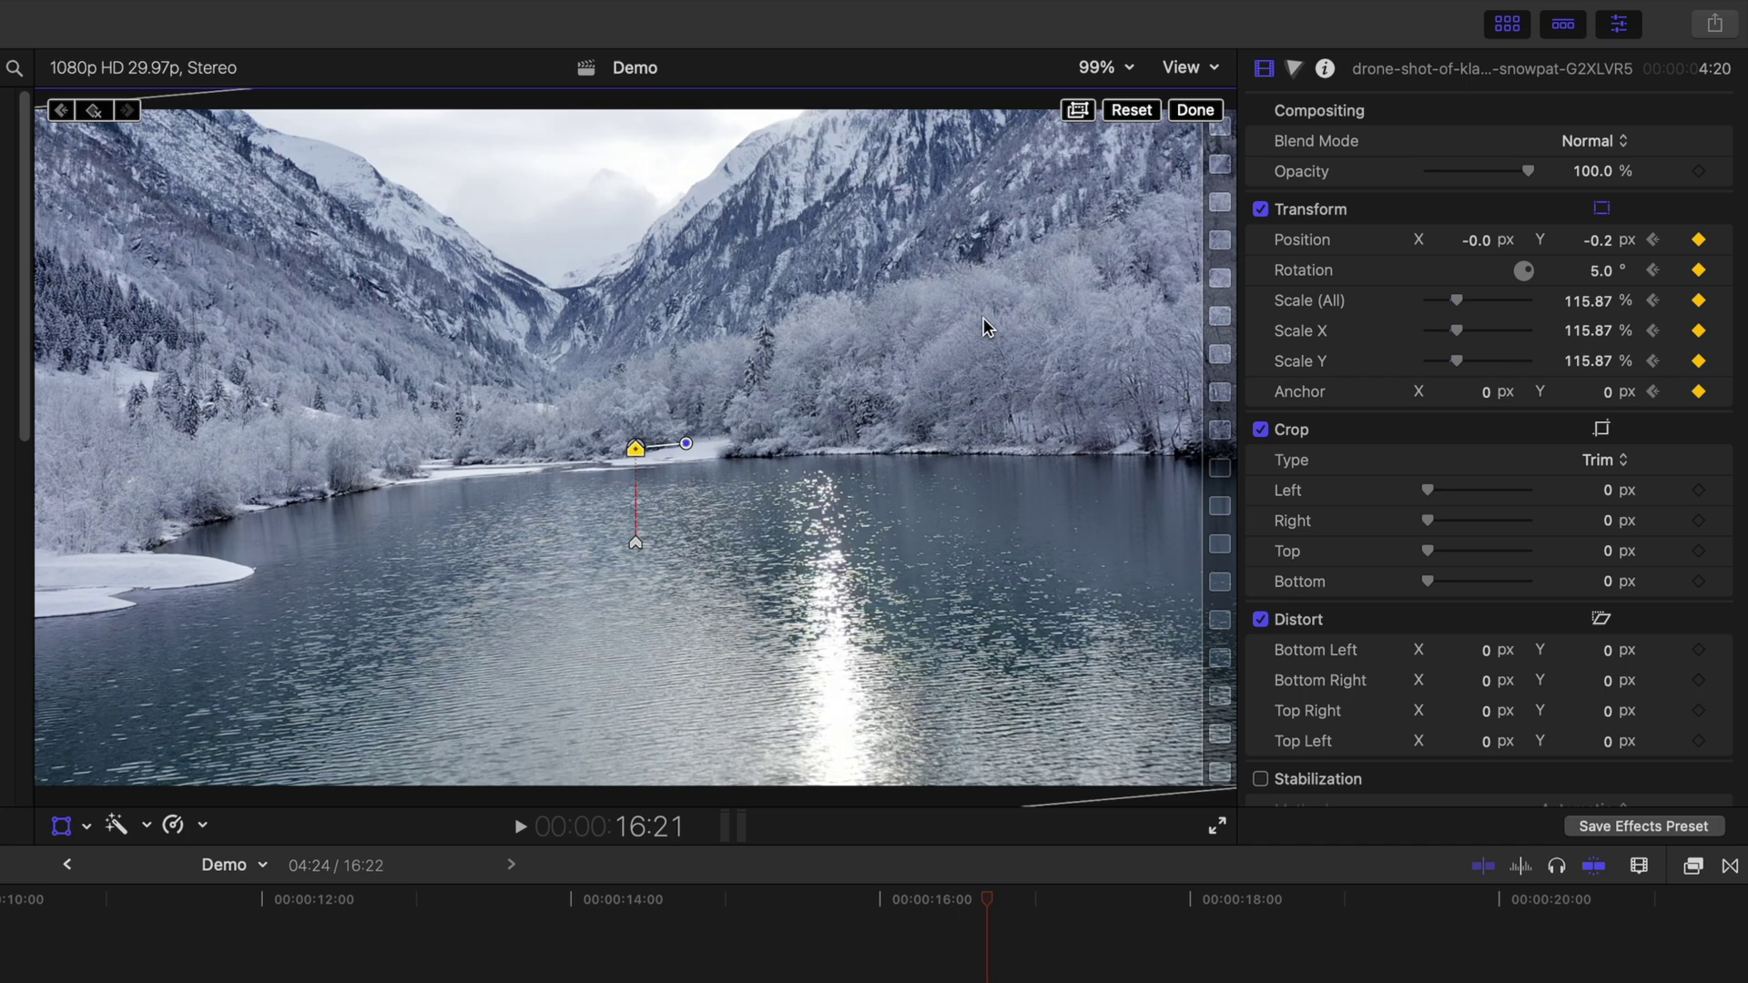
{"action": "left_click", "coordinate": [1195, 110]}
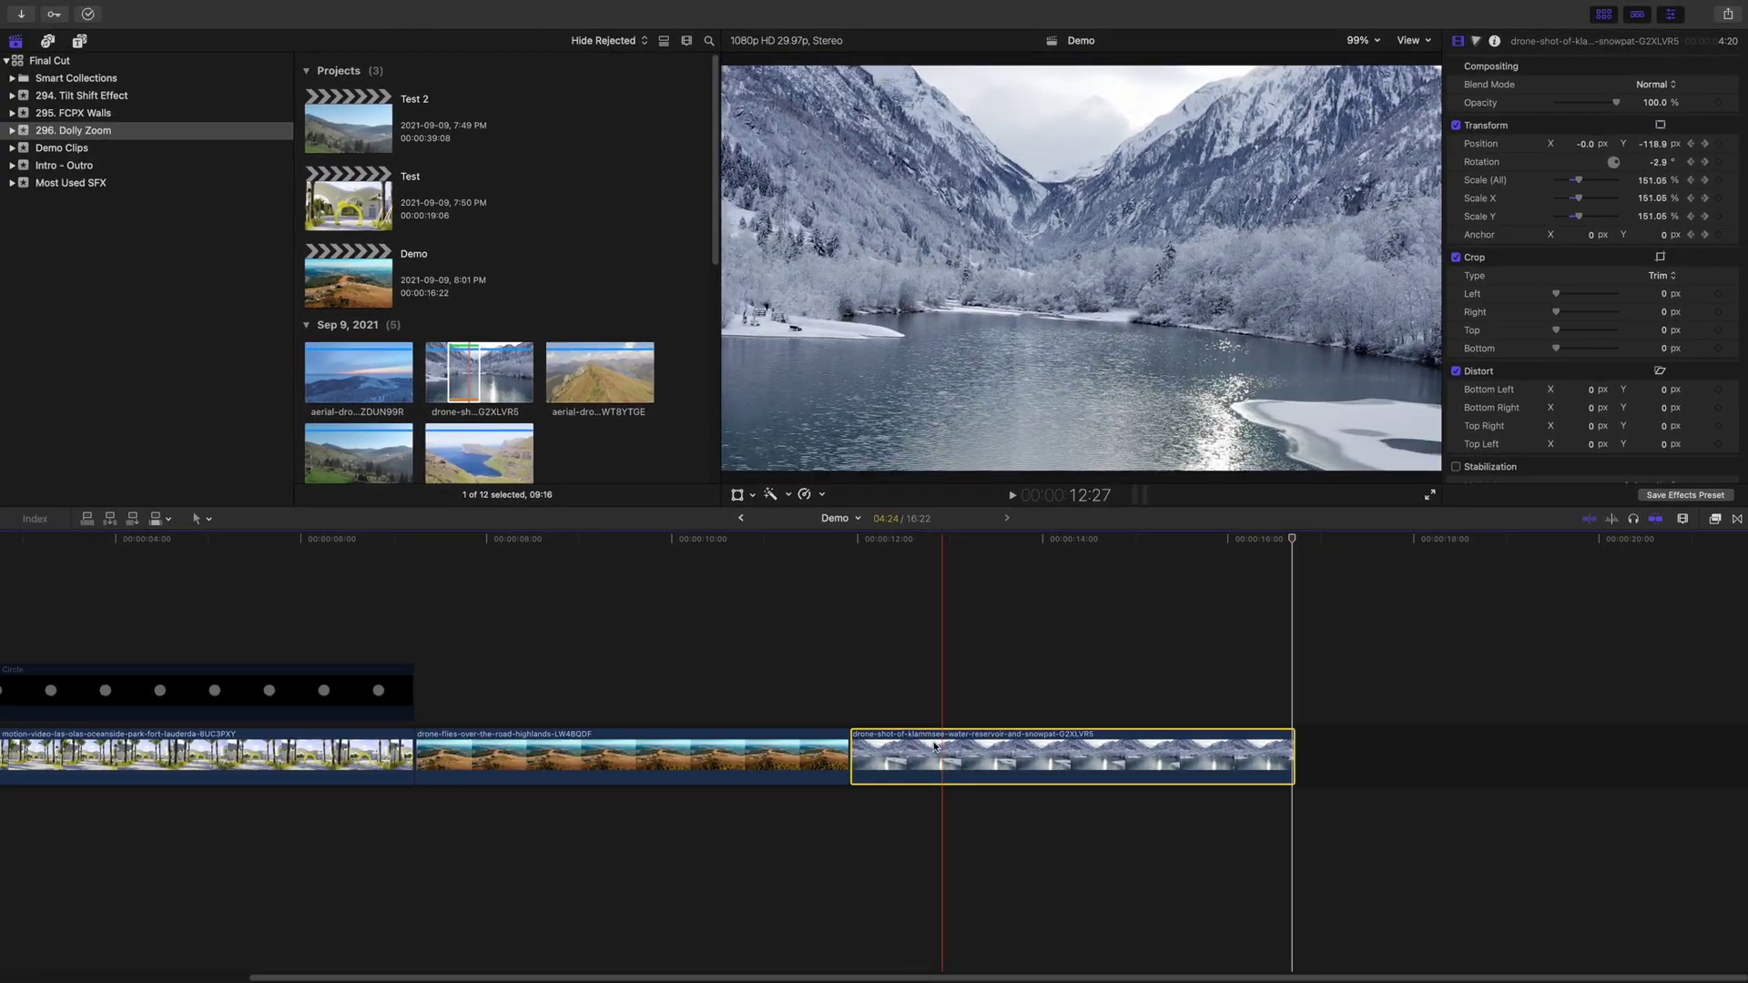